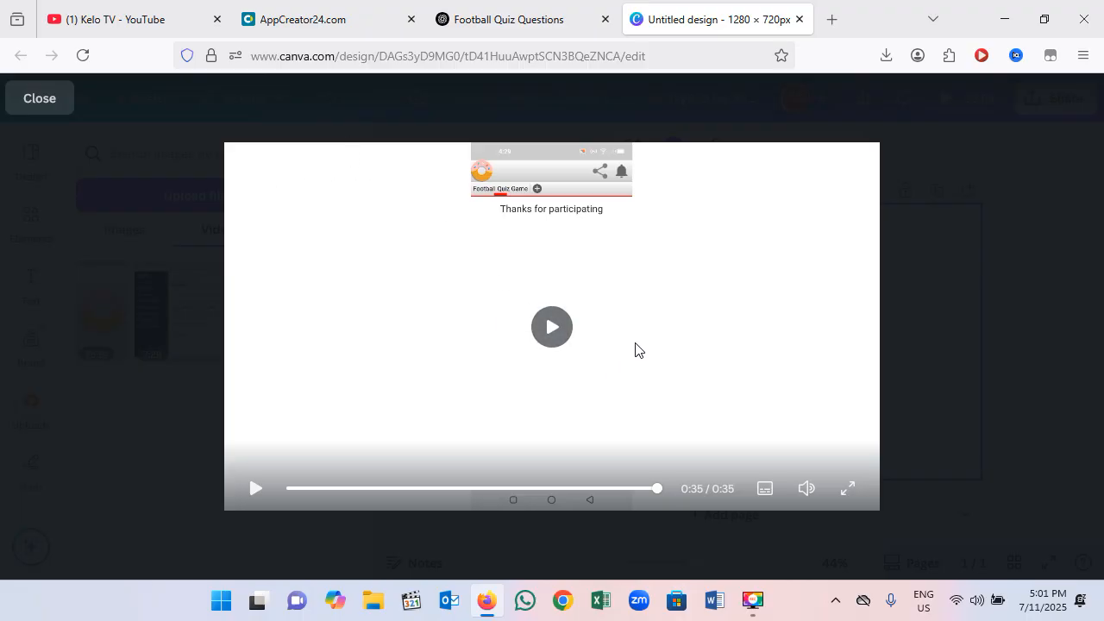
# Step: Switch to AppCreator24 and look through the list of existing apps
pyautogui.click(334, 19)
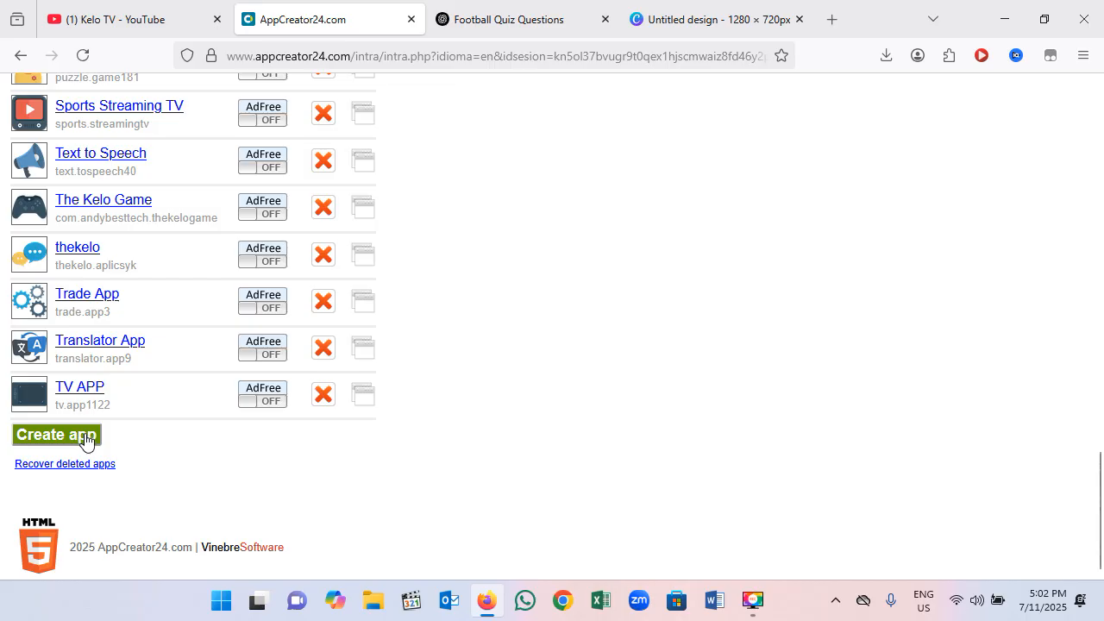
pyautogui.scroll(10, 710, 204)
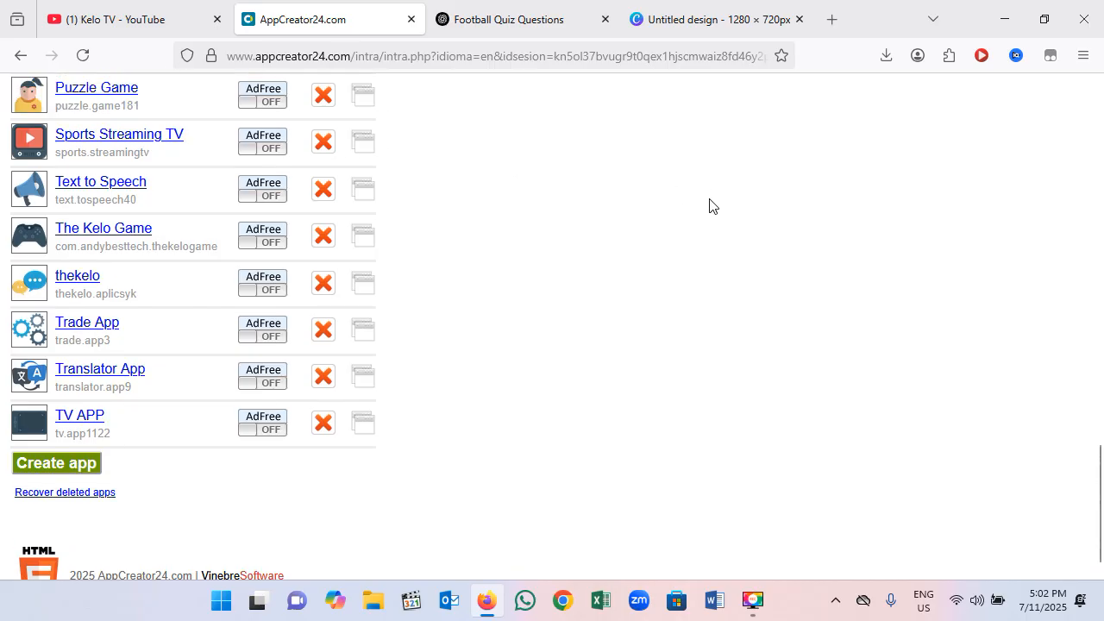
pyautogui.scroll(7, 212, 197)
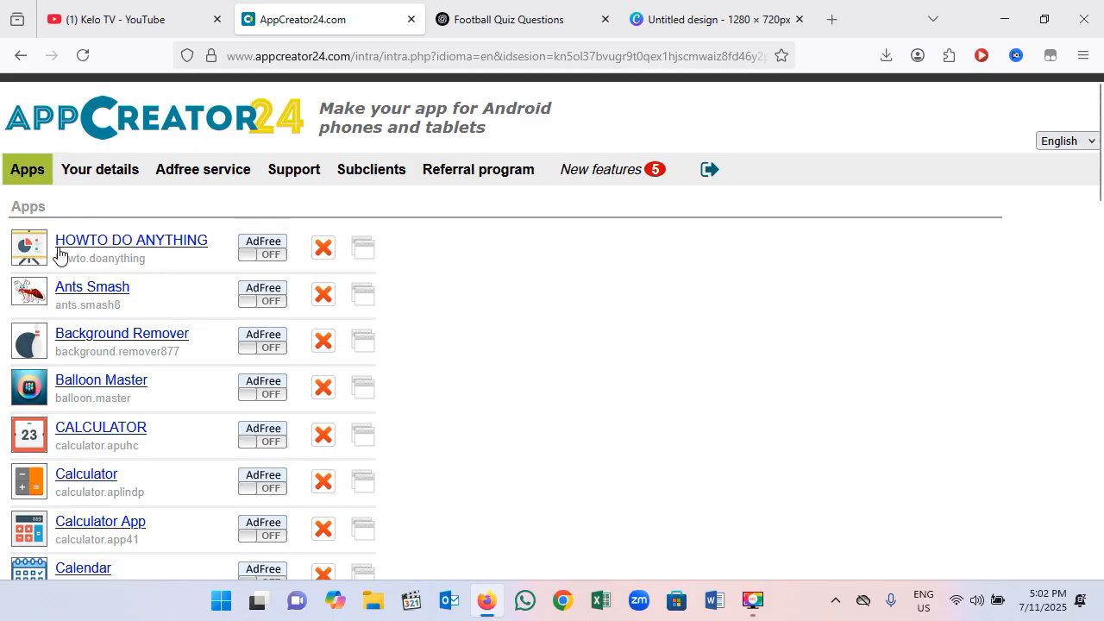
pyautogui.scroll(-10, 638, 410)
pyautogui.scroll(-8, 604, 433)
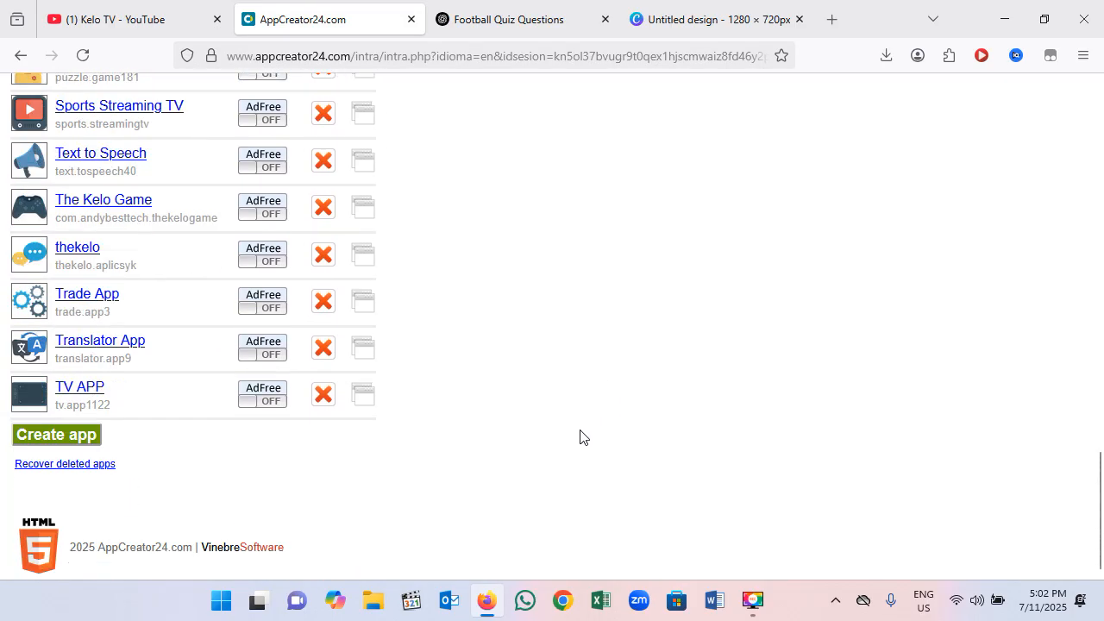
pyautogui.click(69, 441)
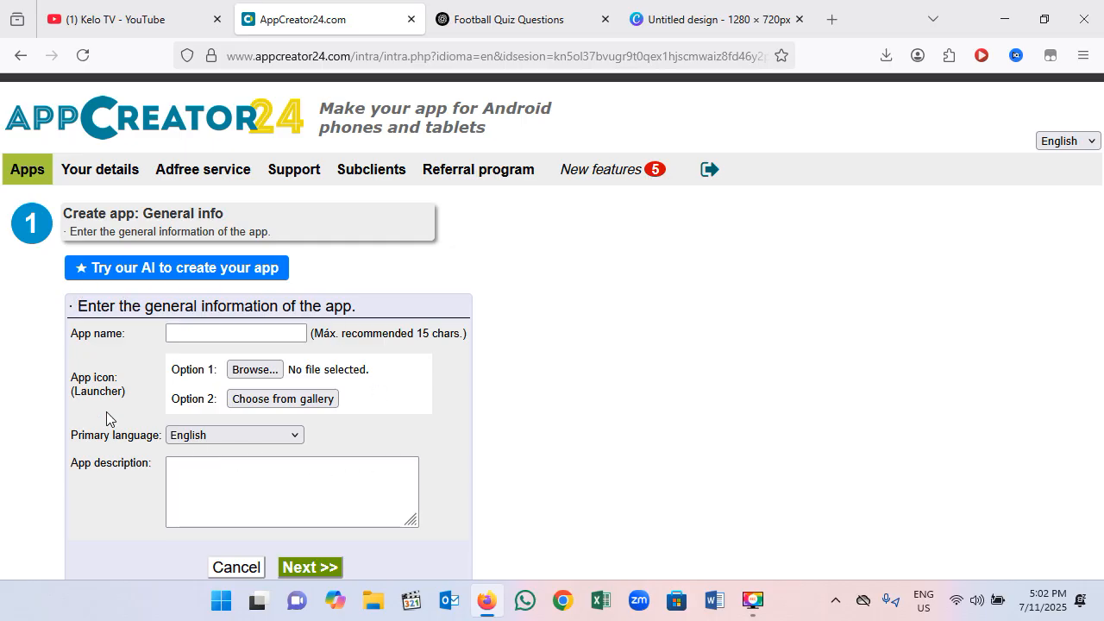
pyautogui.click(185, 336)
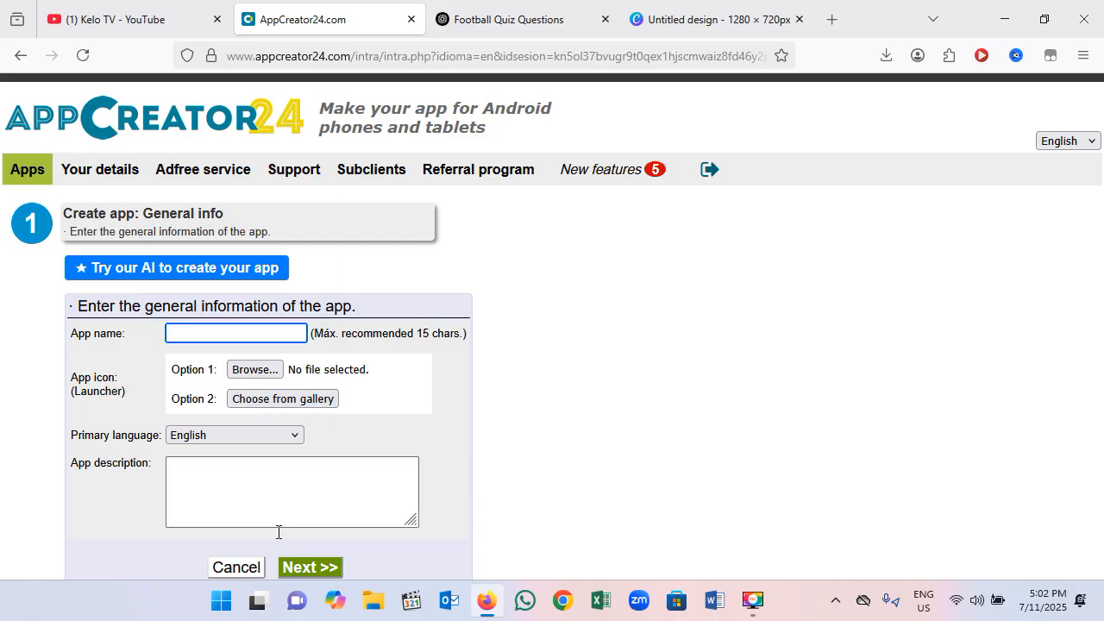
pyautogui.click(254, 569)
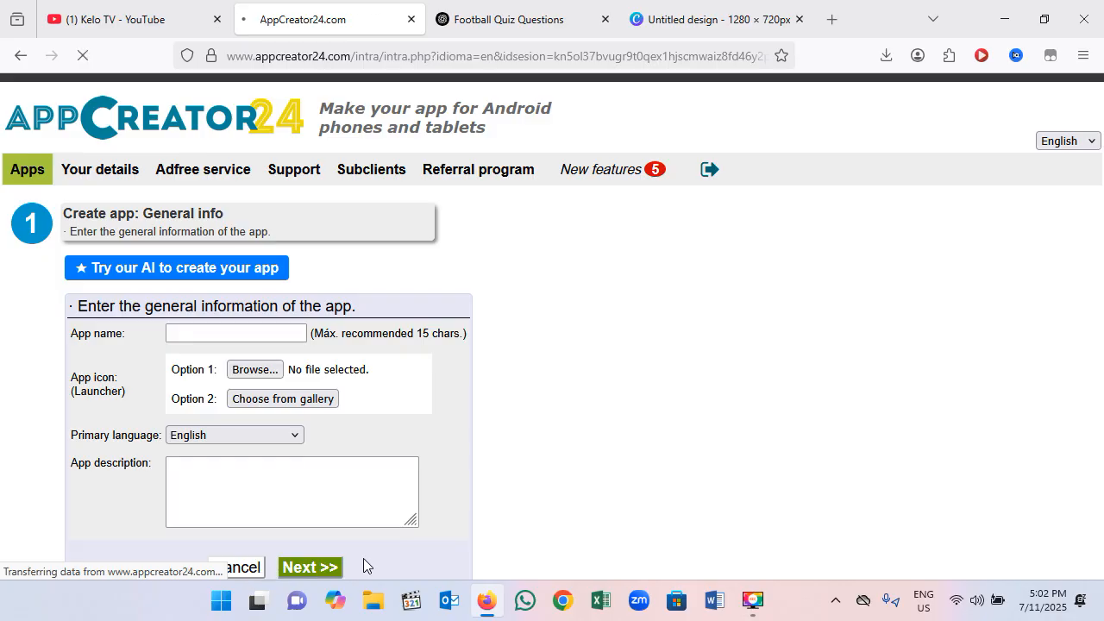
# Step: Find the Football Quiz Game app in the list of apps and open it
pyautogui.scroll(-10, 173, 397)
pyautogui.scroll(-4, 167, 401)
pyautogui.scroll(3, 168, 398)
pyautogui.scroll(-12, 168, 397)
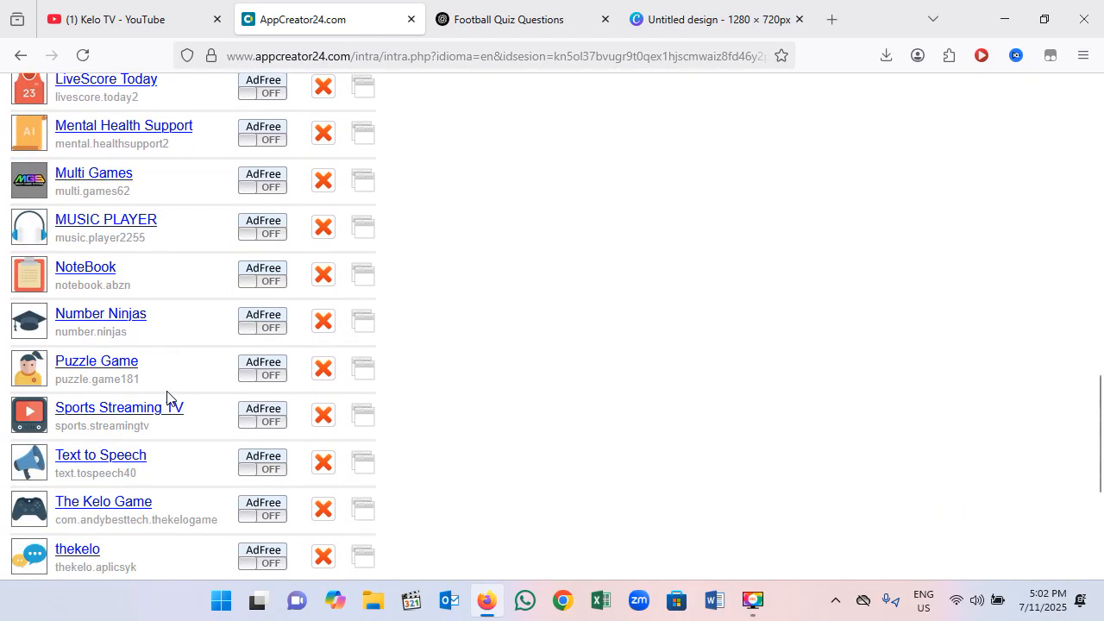
pyautogui.scroll(-3, 167, 398)
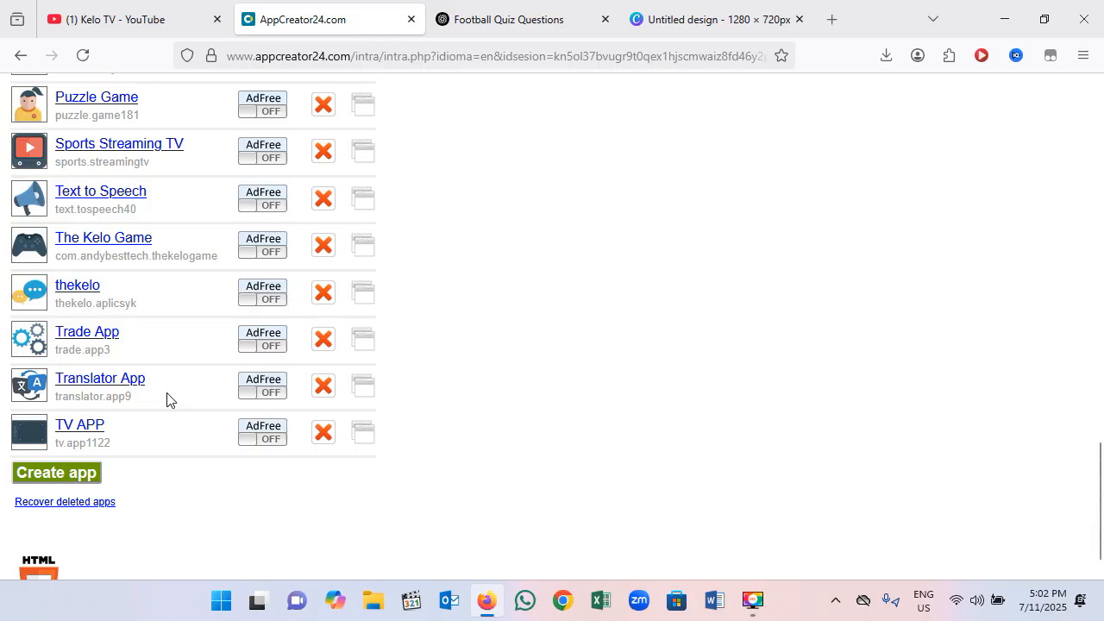
pyautogui.scroll(3, 166, 400)
pyautogui.scroll(2, 166, 399)
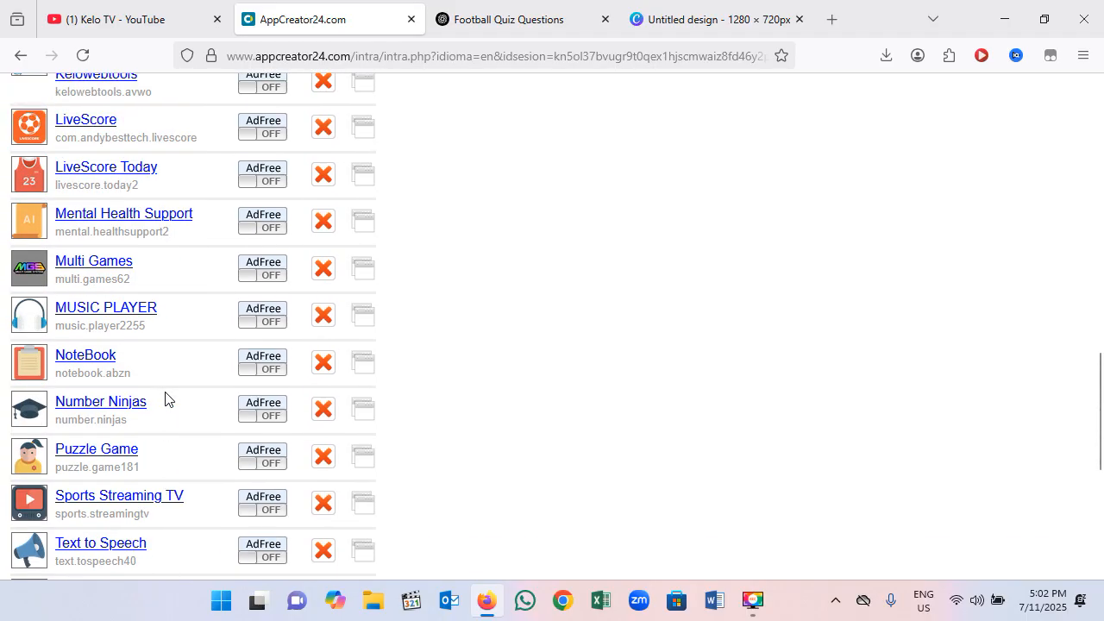
pyautogui.scroll(1, 166, 397)
pyautogui.scroll(-4, 167, 397)
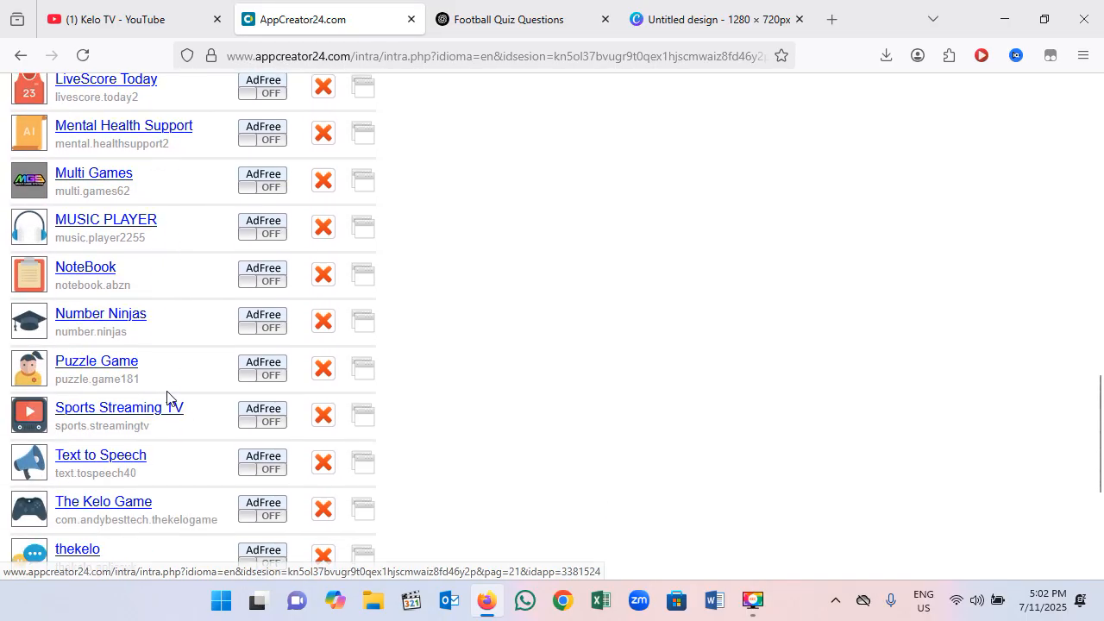
pyautogui.scroll(-2, 167, 397)
pyautogui.scroll(4, 167, 396)
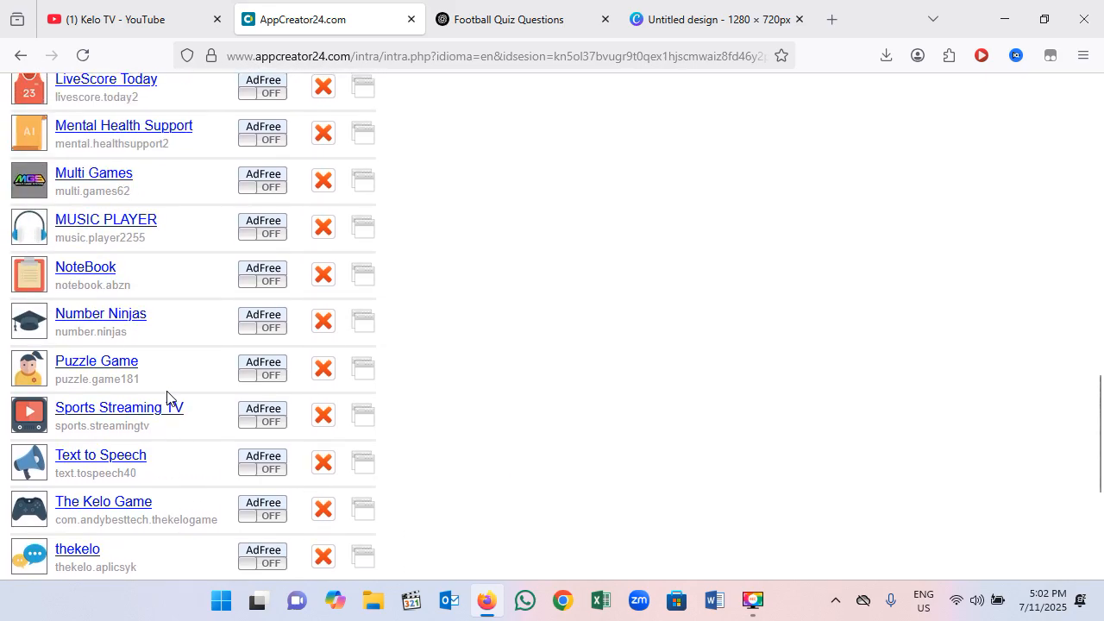
pyautogui.scroll(5, 167, 397)
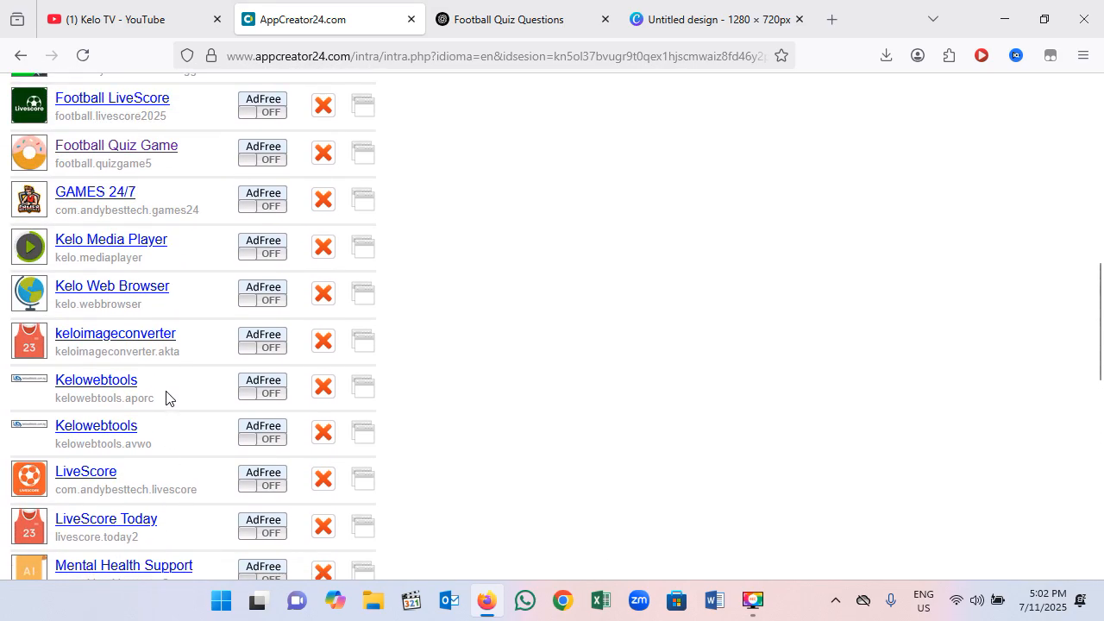
pyautogui.click(109, 156)
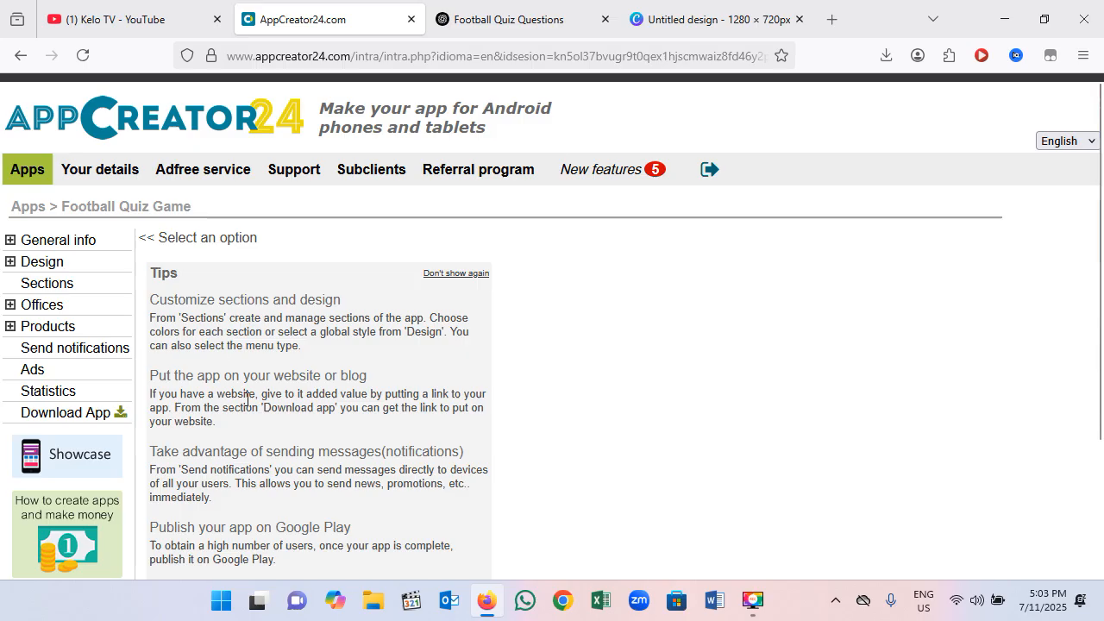
# Step: Open the app's Football Quiz Game section for editing and go to its title and description fields
pyautogui.click(87, 287)
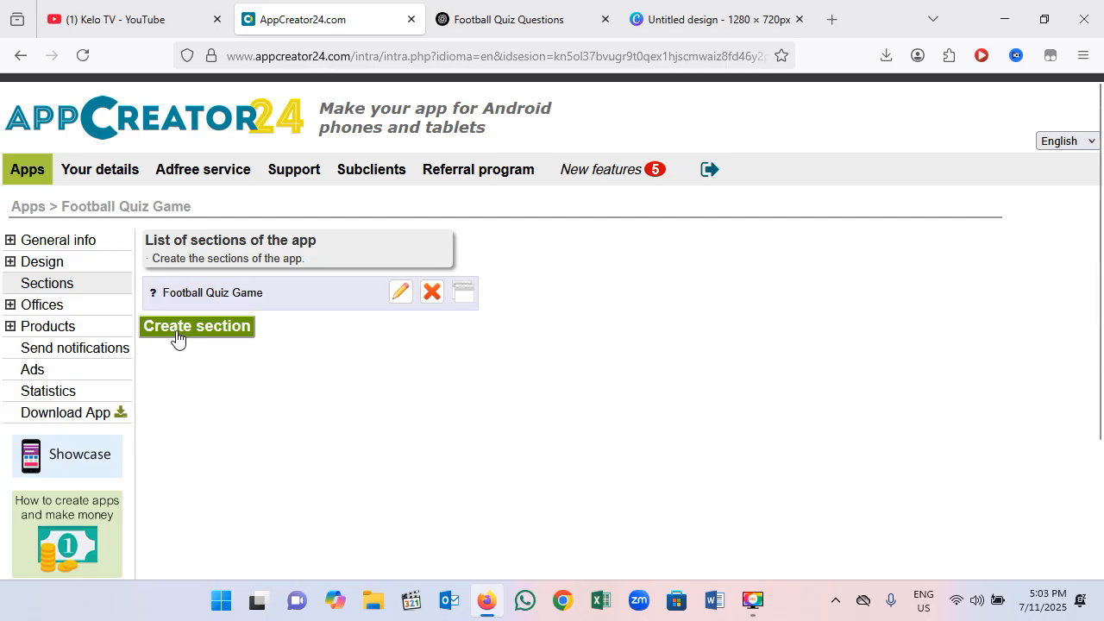
pyautogui.click(399, 296)
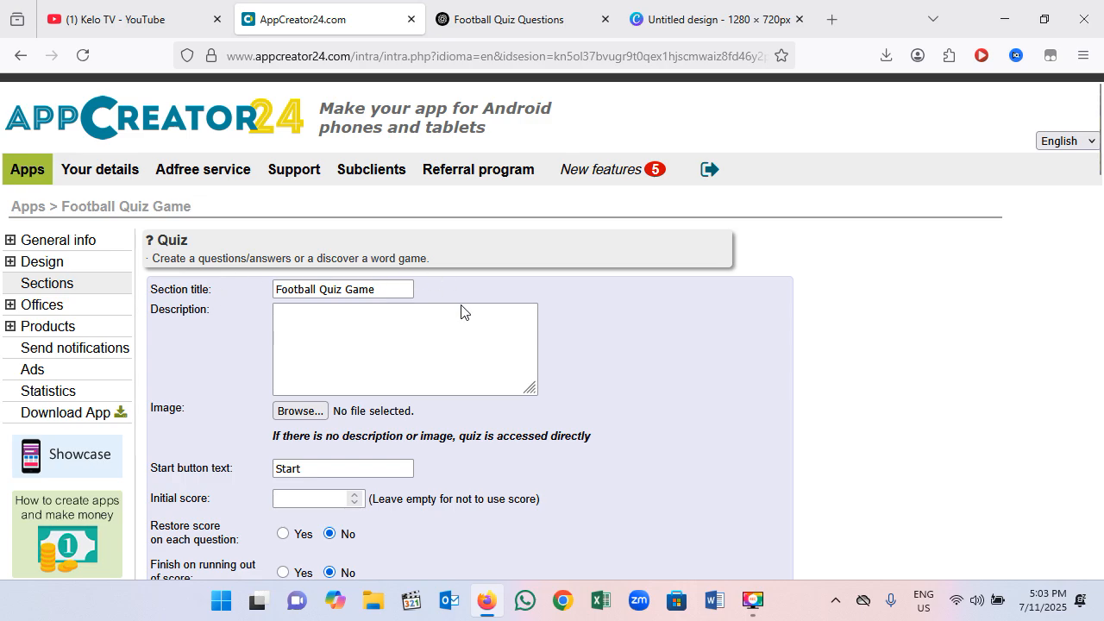
pyautogui.click(385, 290)
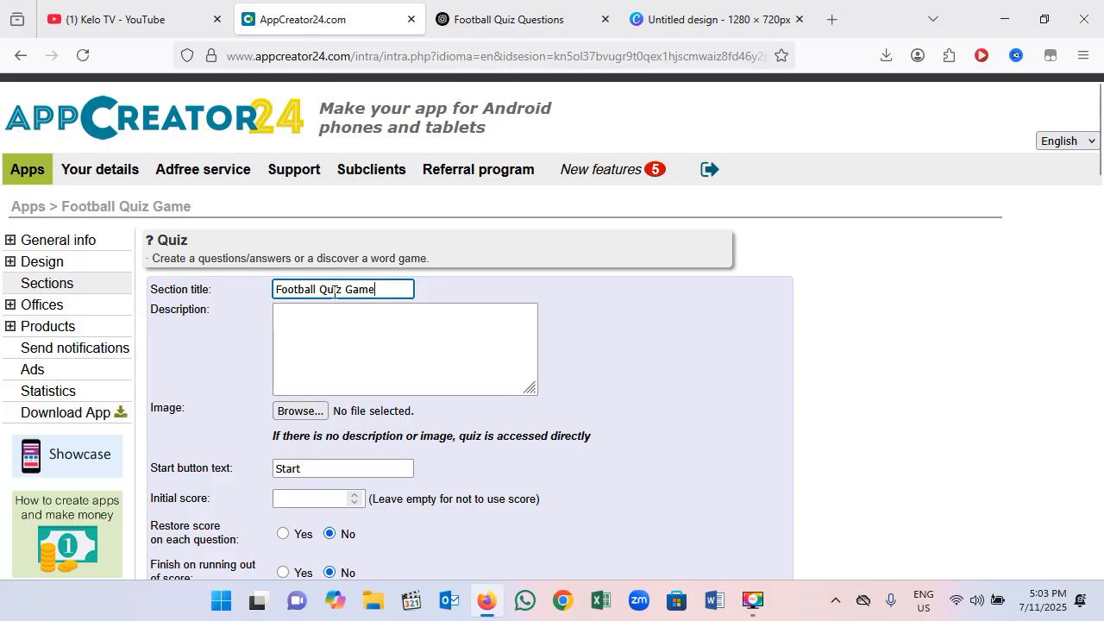
pyautogui.click(323, 320)
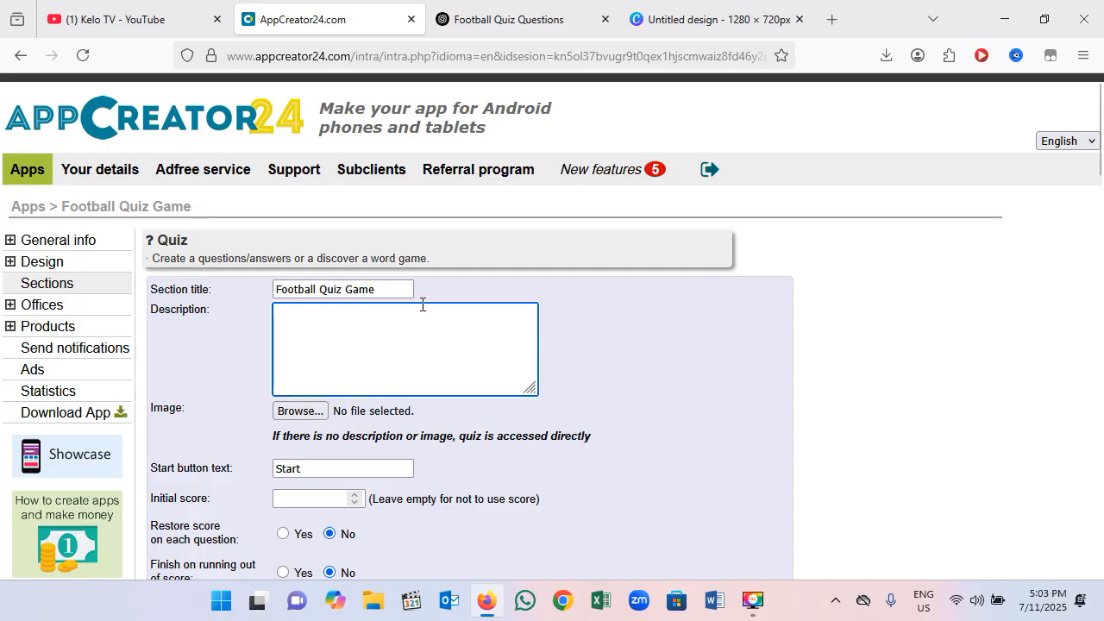
# Step: Switch to Canva, move the demo video to 0:25 to view a quiz question, and return to AppCreator24
pyautogui.click(681, 21)
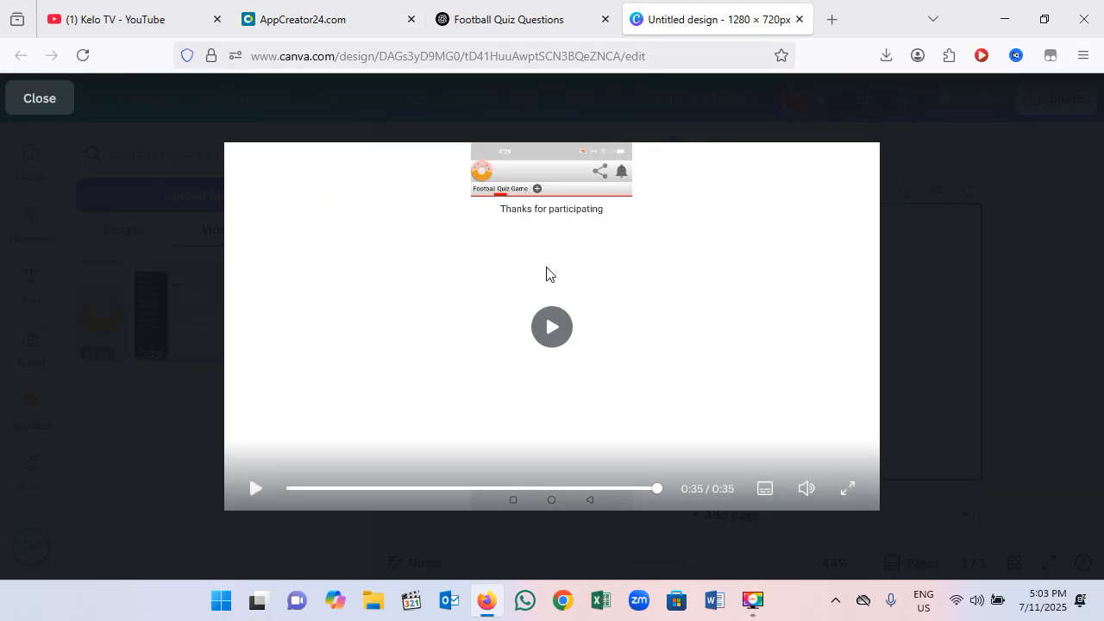
pyautogui.click(550, 488)
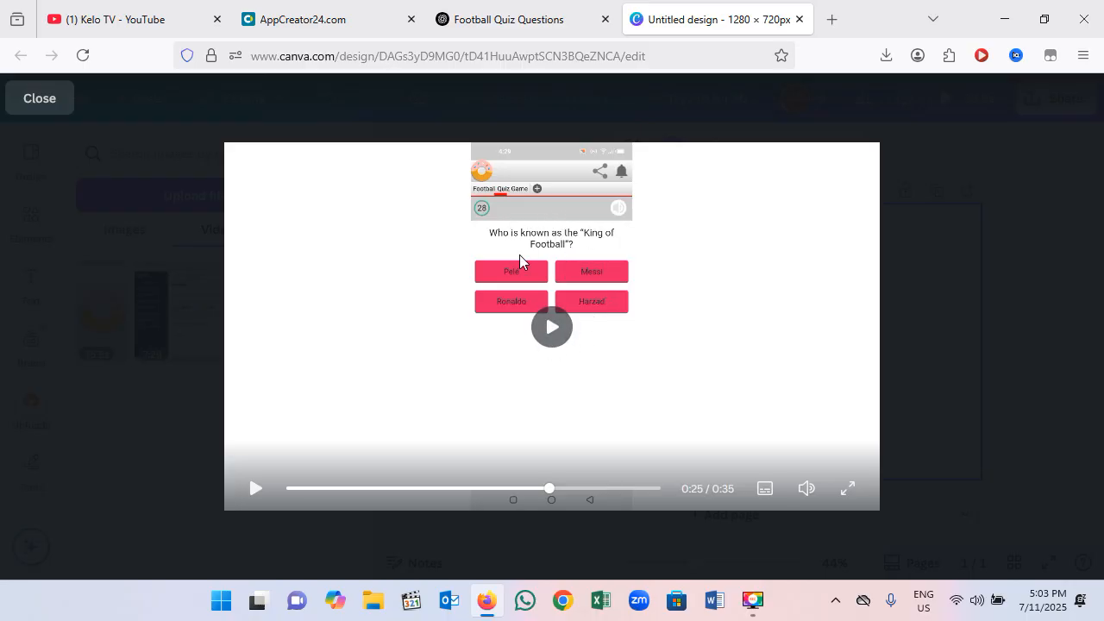
pyautogui.click(330, 29)
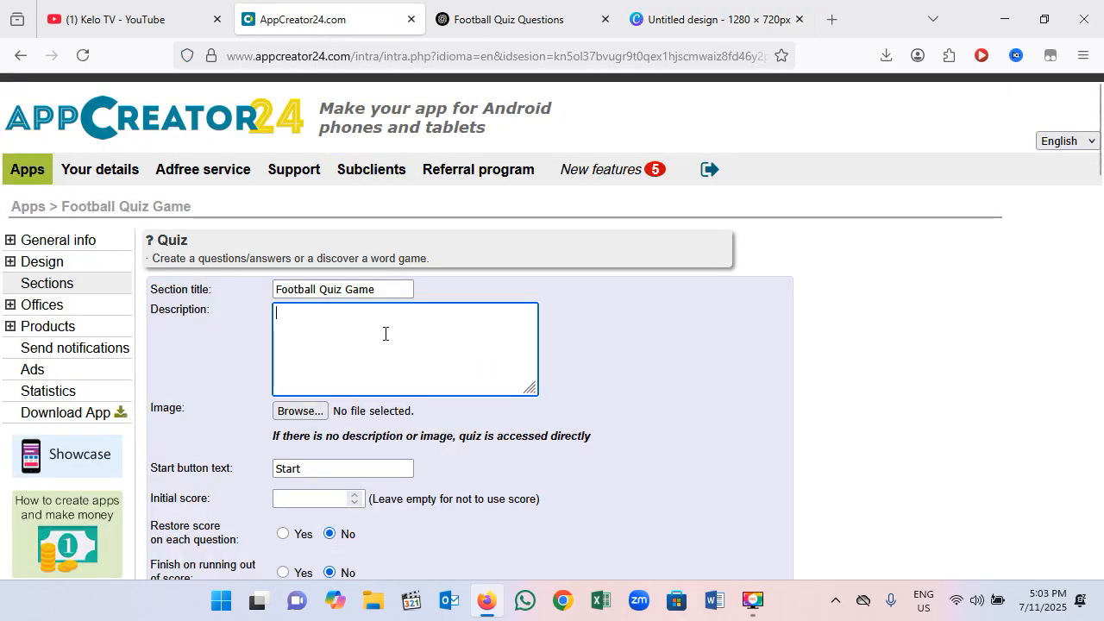
# Step: Examine the quiz's score and answer time limit settings, playing the Canva demo video to compare the countdown
pyautogui.scroll(-2, 385, 325)
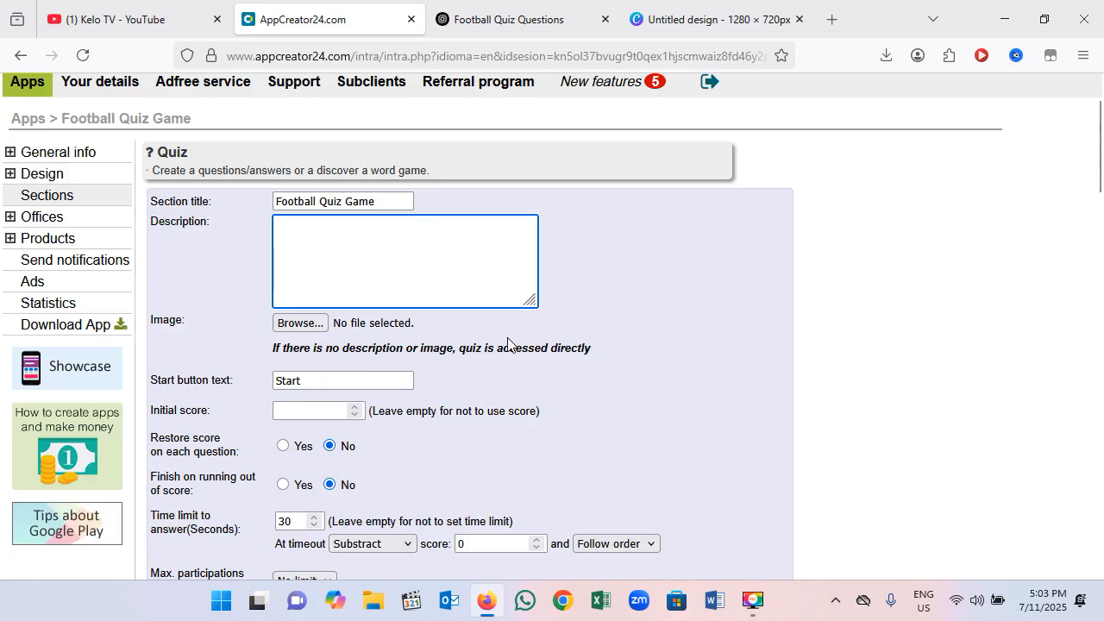
pyautogui.scroll(-4, 520, 358)
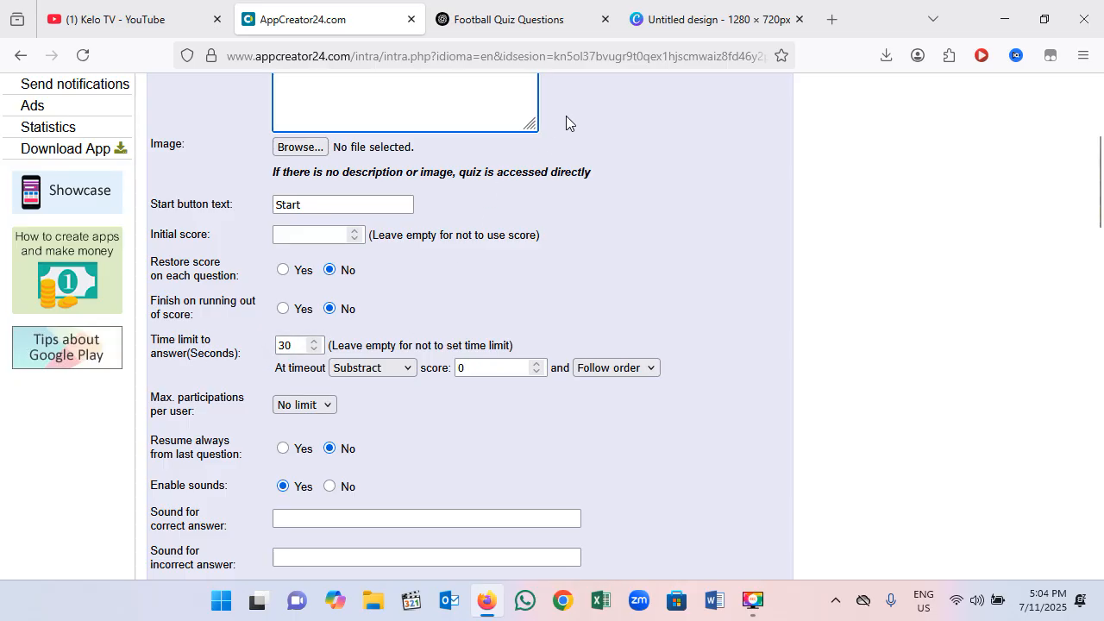
pyautogui.click(672, 25)
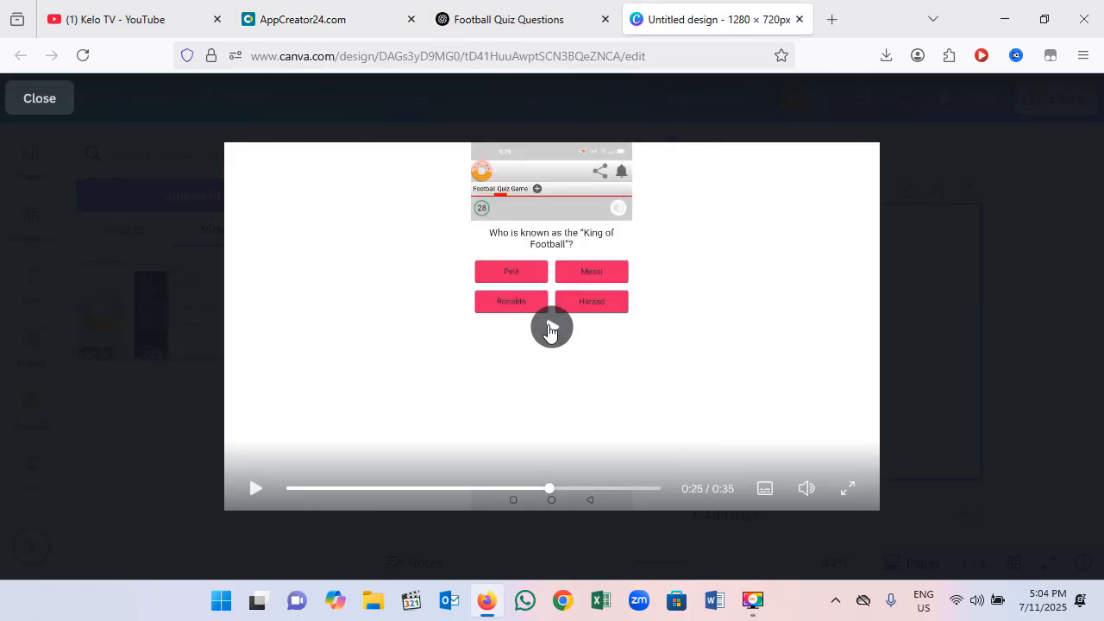
pyautogui.click(550, 329)
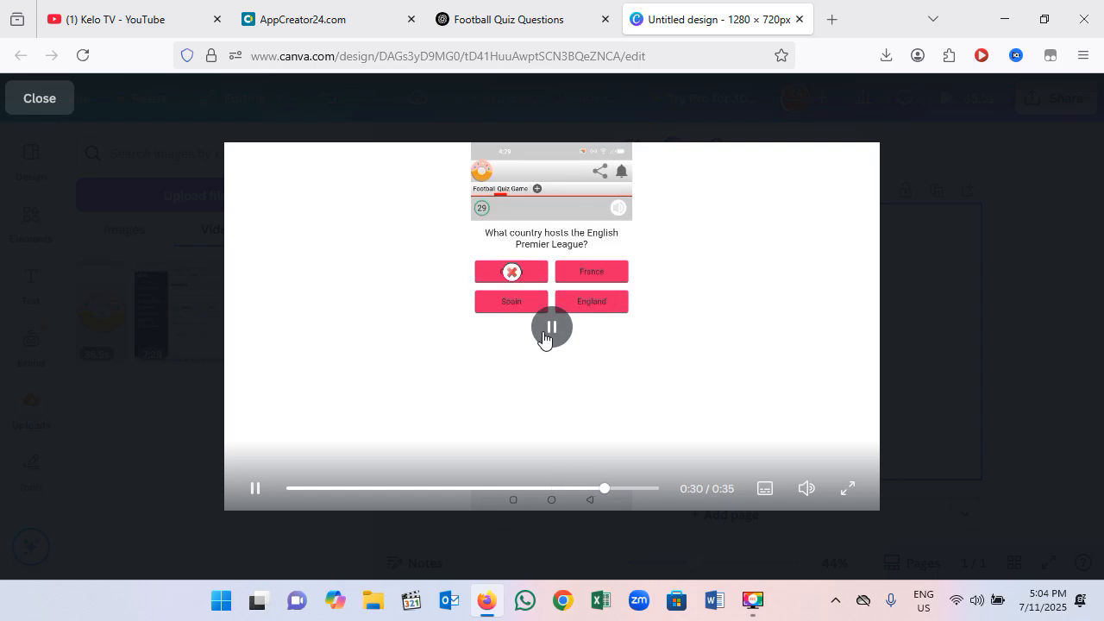
pyautogui.click(307, 26)
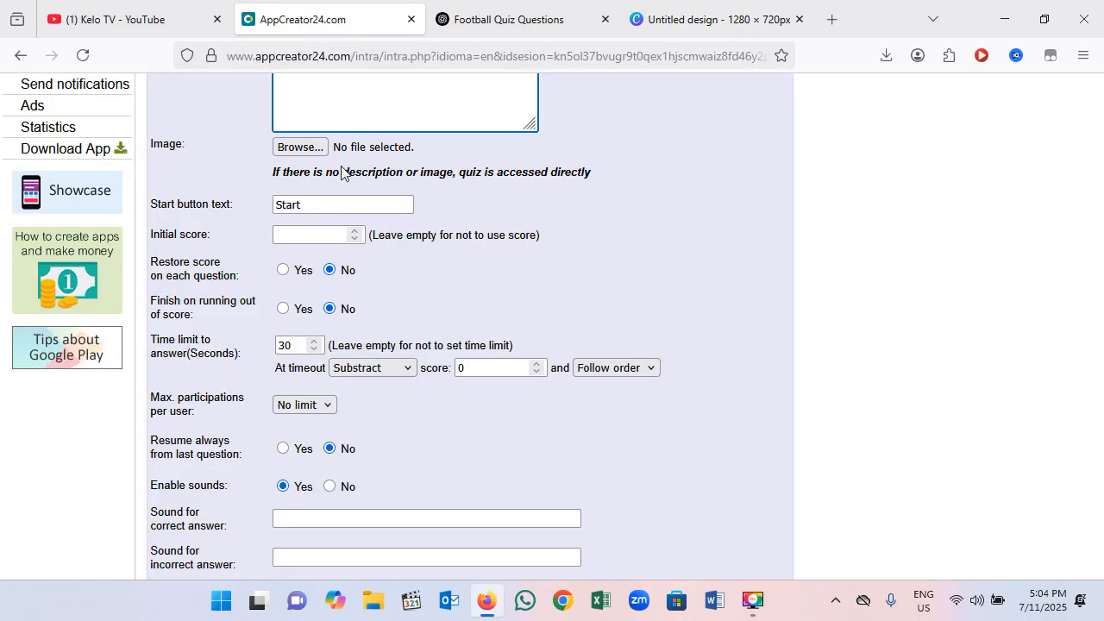
pyautogui.doubleClick(295, 347)
pyautogui.click(408, 323)
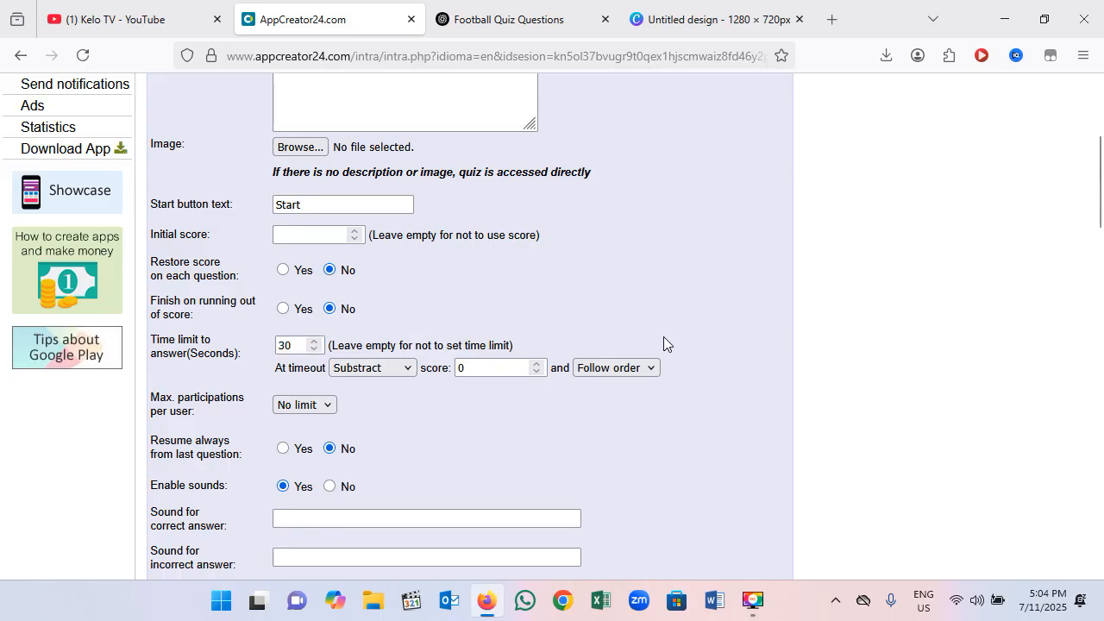
# Step: Examine the quiz's sound settings, example sound URL, random question order and list of questions
pyautogui.scroll(-3, 672, 403)
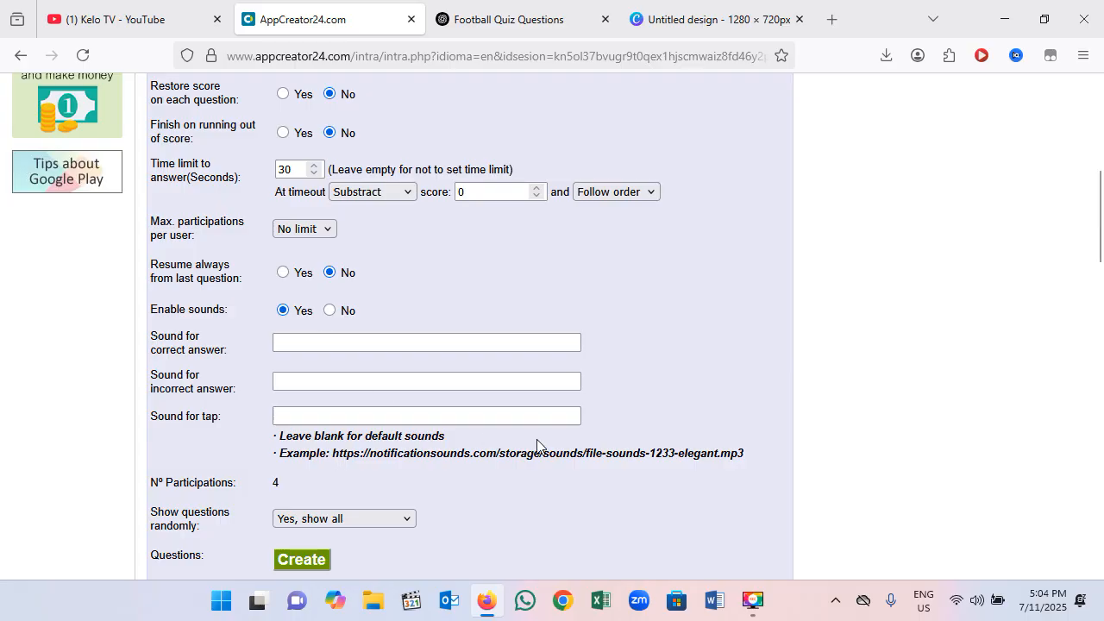
pyautogui.scroll(-1, 604, 462)
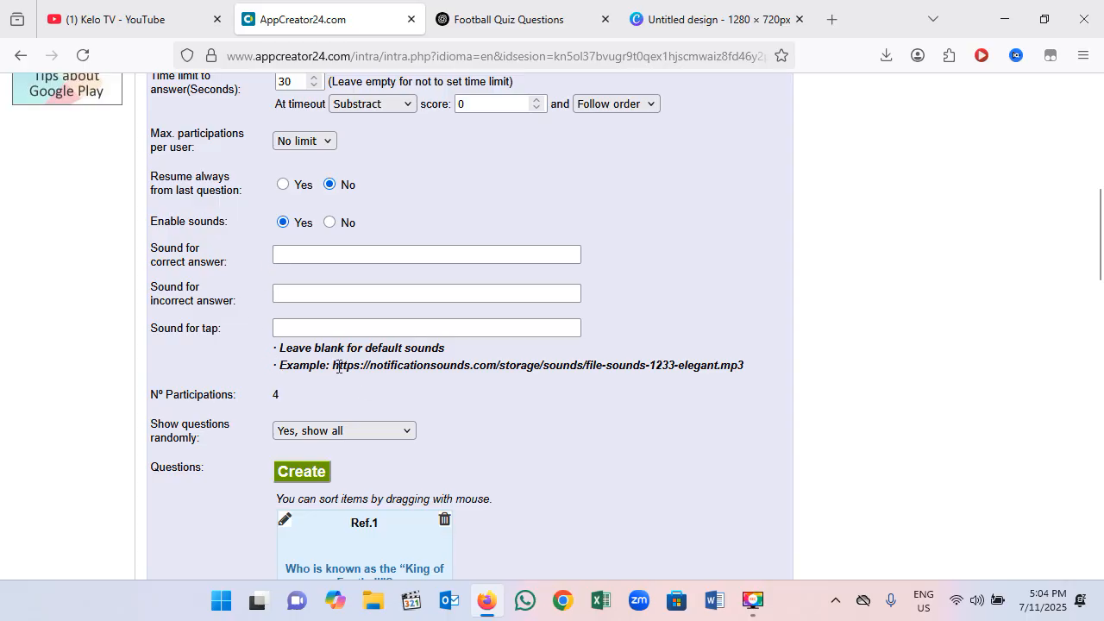
pyautogui.moveTo(333, 366); pyautogui.dragTo(742, 364)
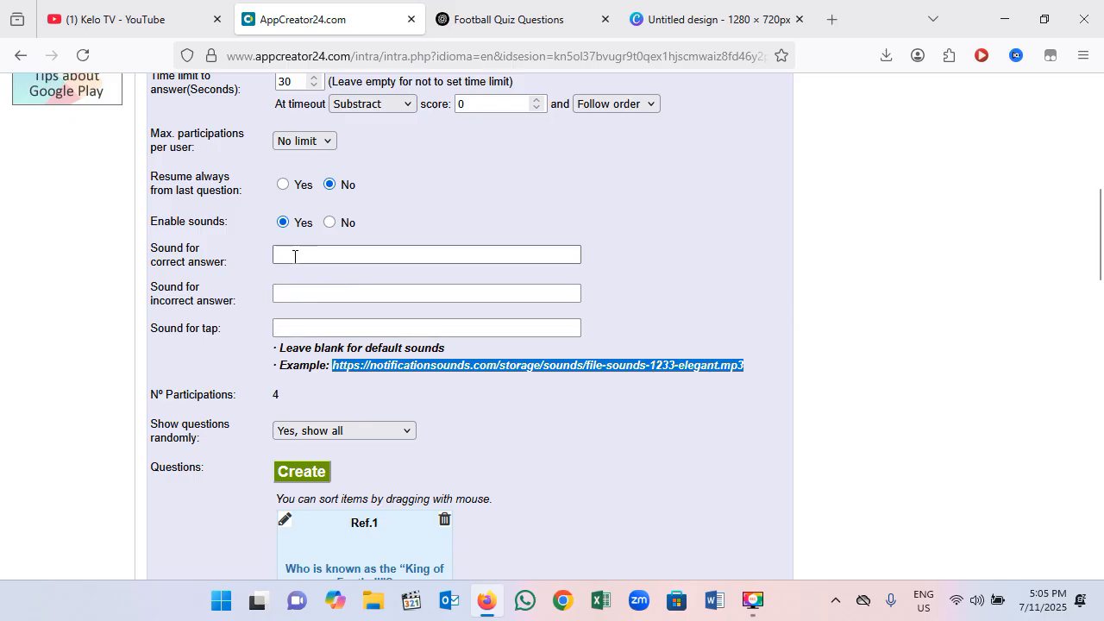
pyautogui.scroll(-1, 563, 393)
pyautogui.scroll(-1, 563, 393)
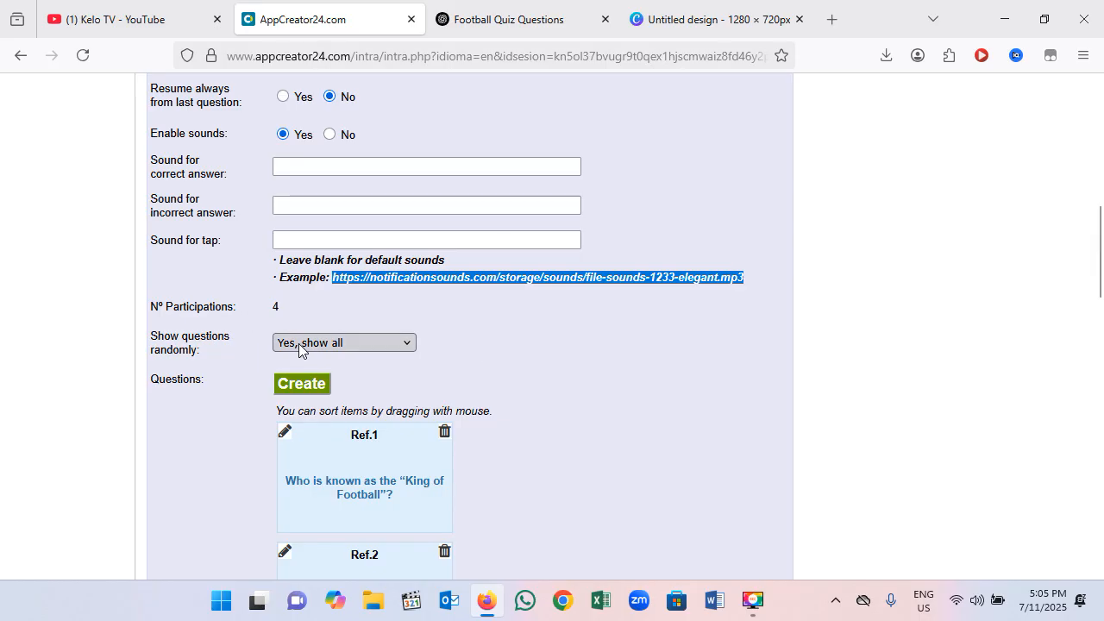
pyautogui.scroll(-3, 549, 351)
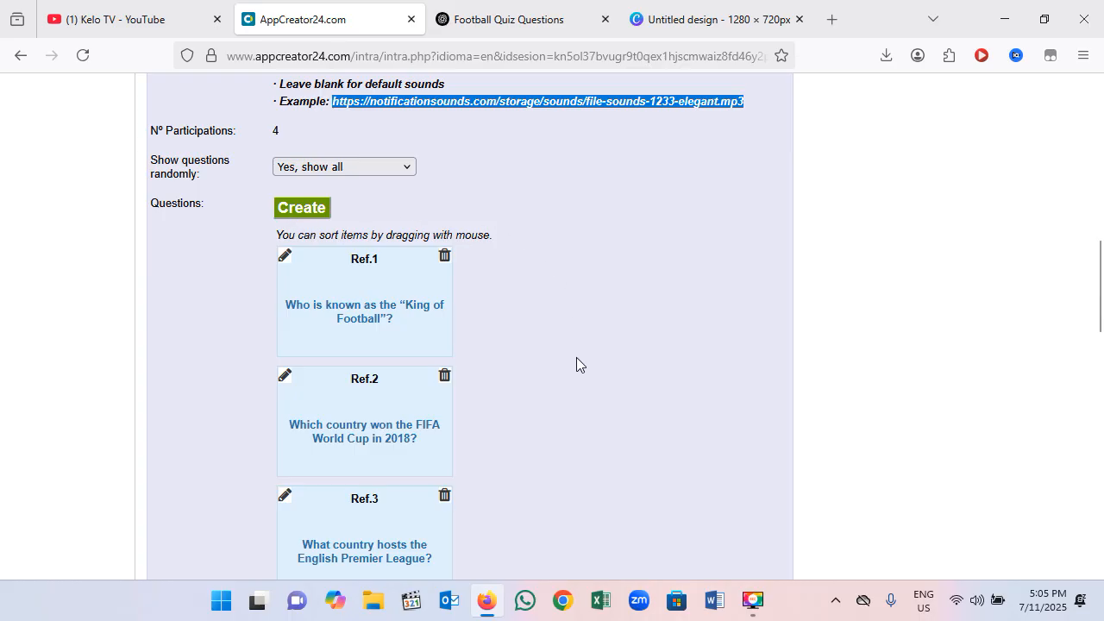
# Step: Open the quiz question "Who is known as the “King of Football”?" for editing and review its answer settings
pyautogui.click(698, 21)
pyautogui.click(312, 21)
pyautogui.click(285, 258)
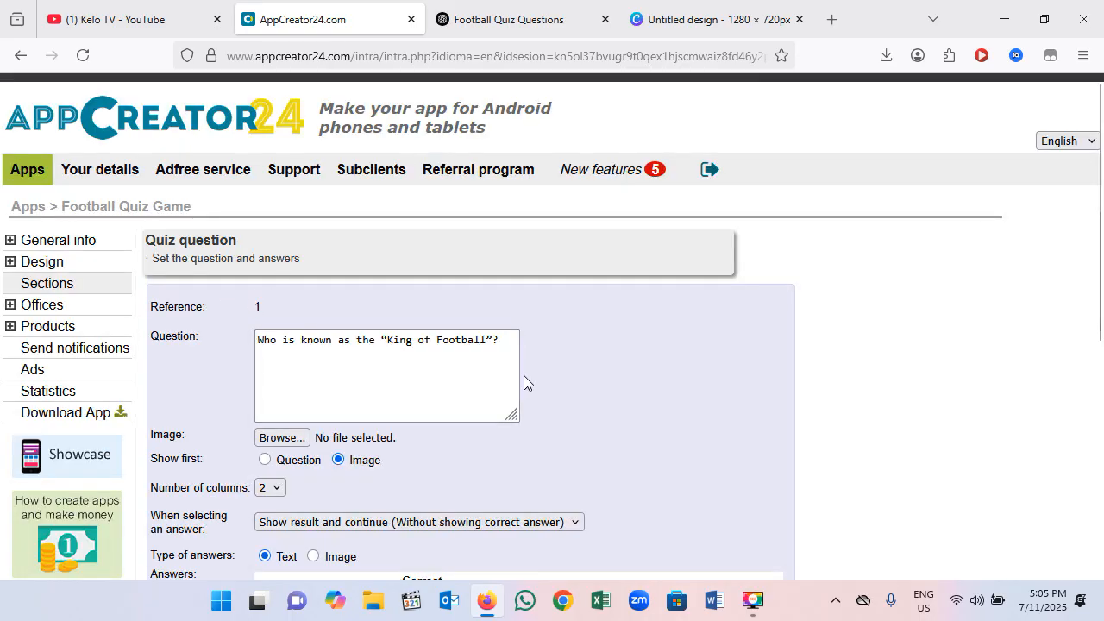
pyautogui.scroll(-1, 523, 377)
pyautogui.scroll(-3, 522, 378)
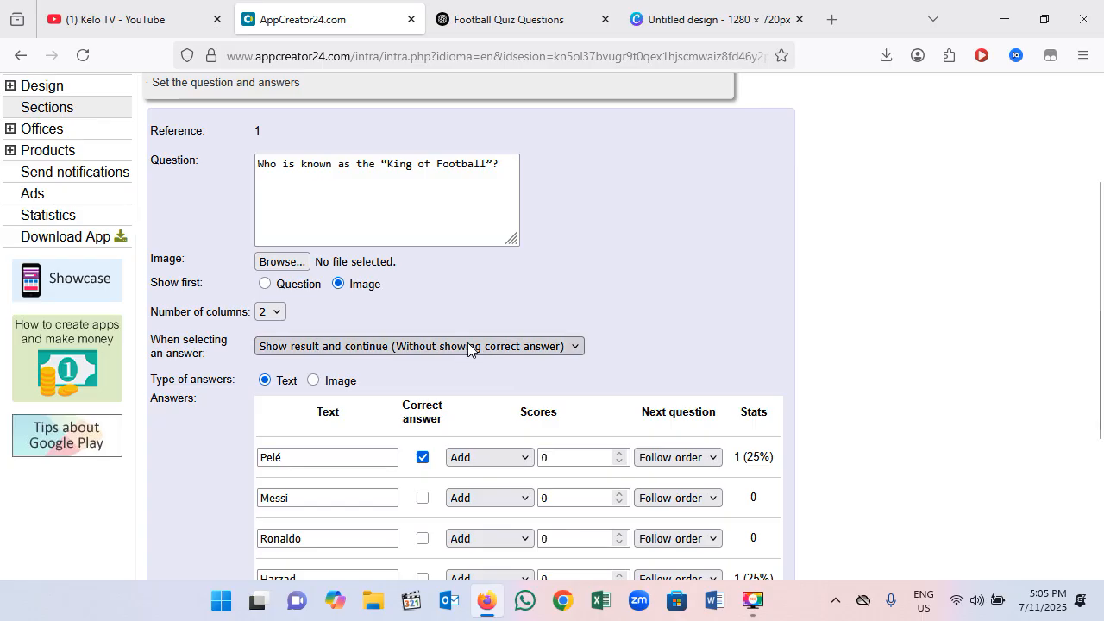
pyautogui.scroll(4, 426, 356)
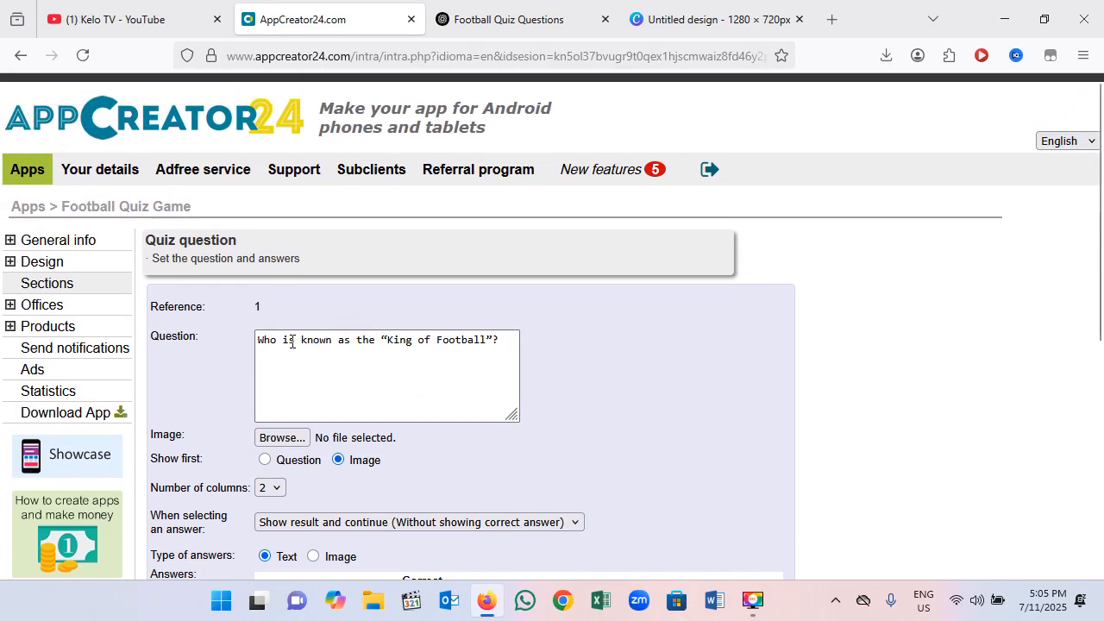
# Step: Leave the question and open the Football Quiz Game section for editing from the app's list of sections
pyautogui.scroll(-2, 184, 336)
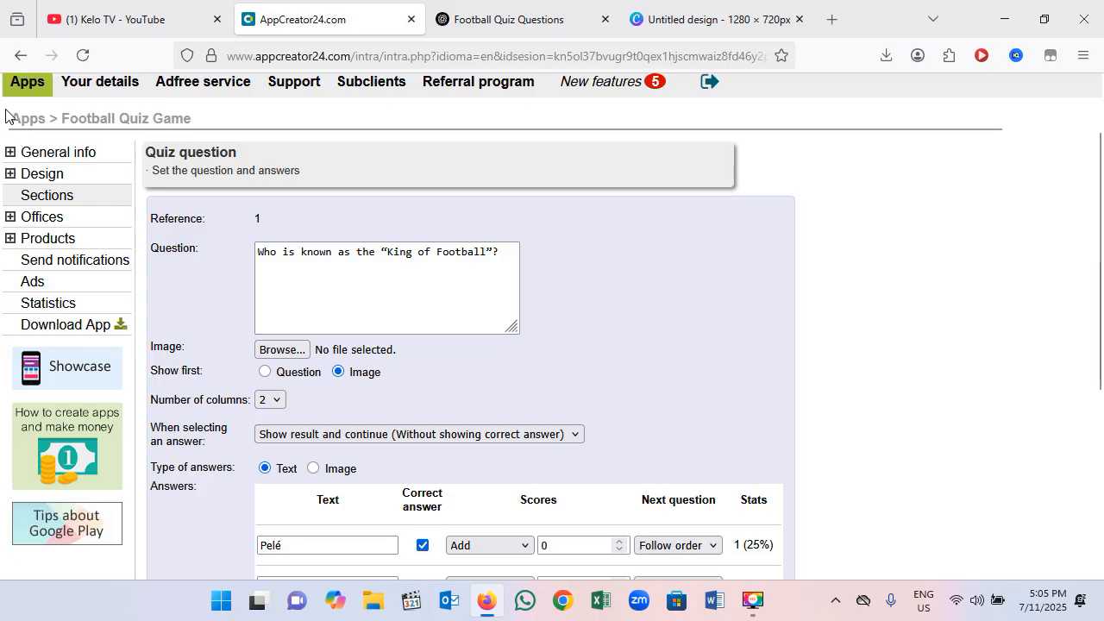
pyautogui.click(75, 197)
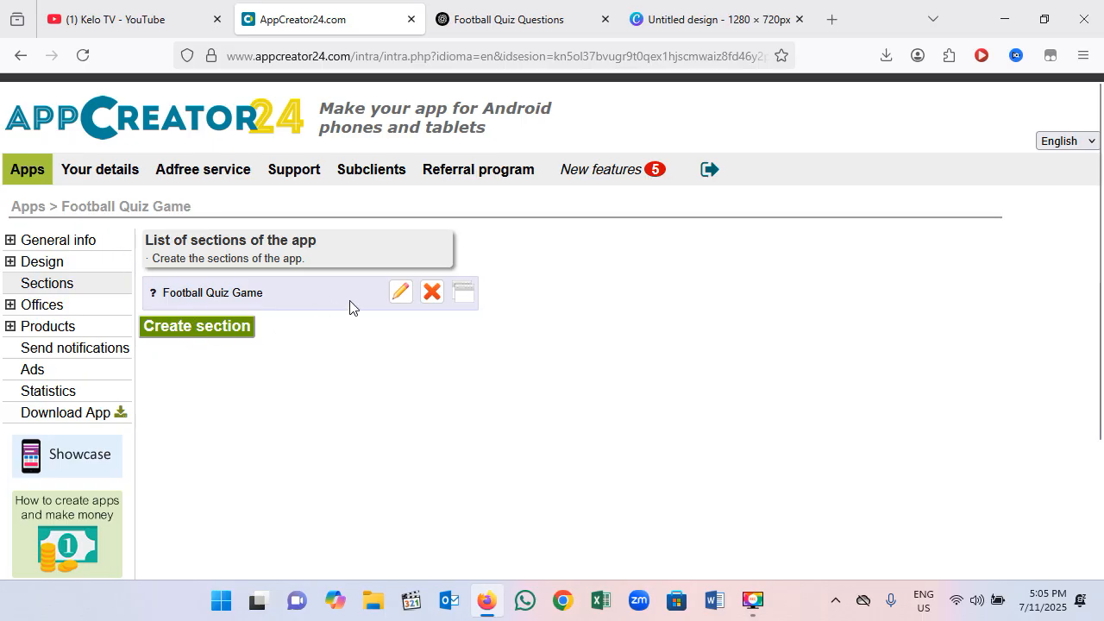
pyautogui.click(400, 293)
pyautogui.click(405, 336)
# Step: Create a new quiz question of the Question & Answers type in the Football Quiz Game section
pyautogui.scroll(-10, 411, 349)
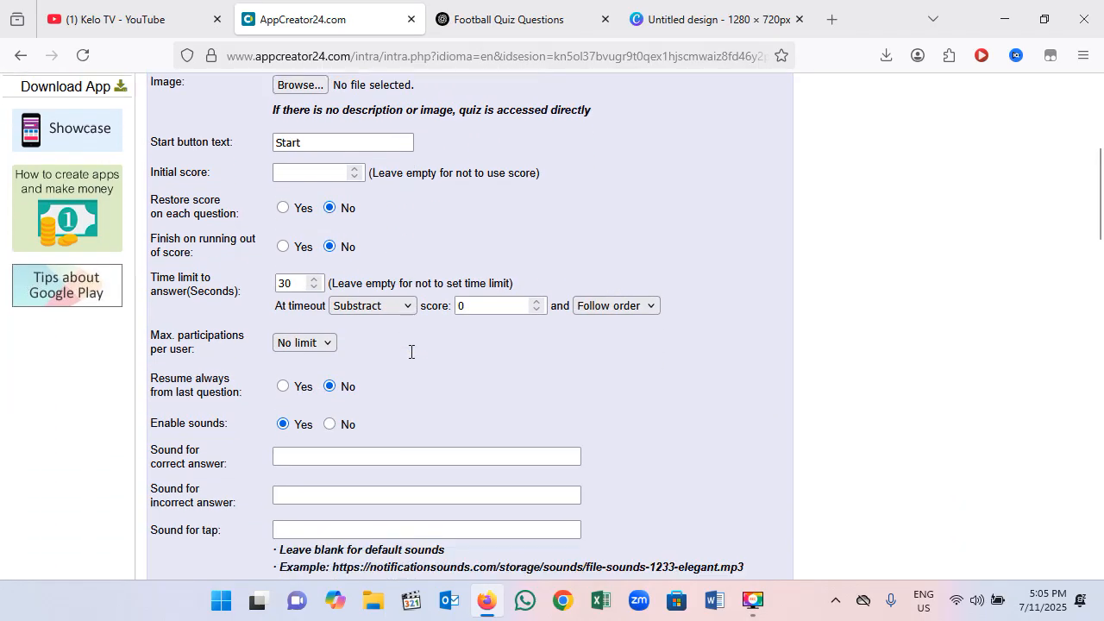
pyautogui.scroll(-5, 514, 390)
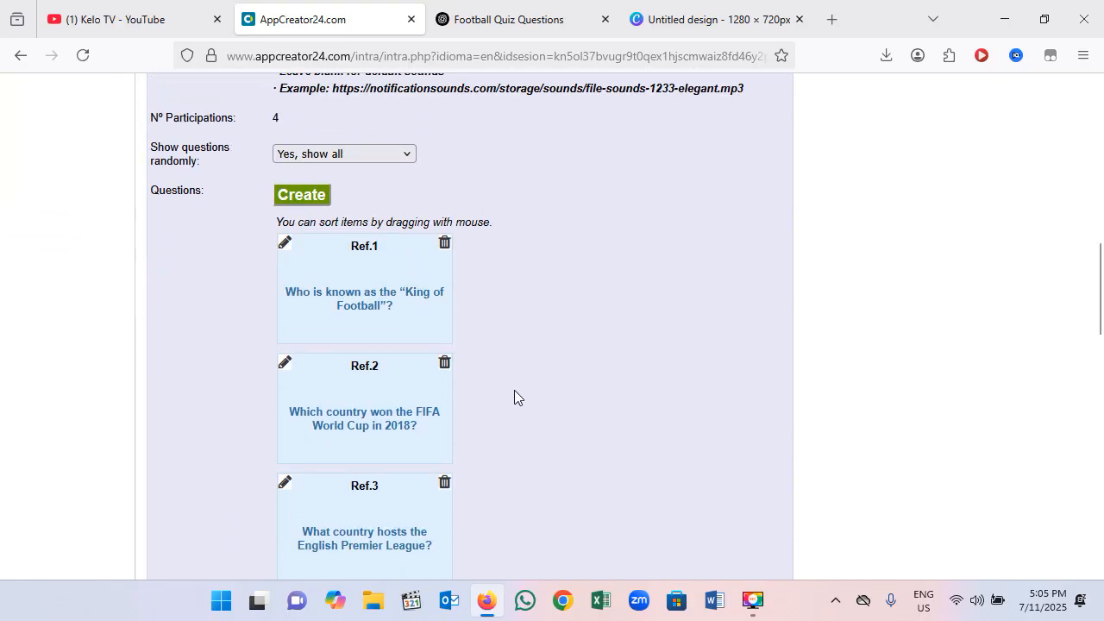
pyautogui.scroll(8, 512, 386)
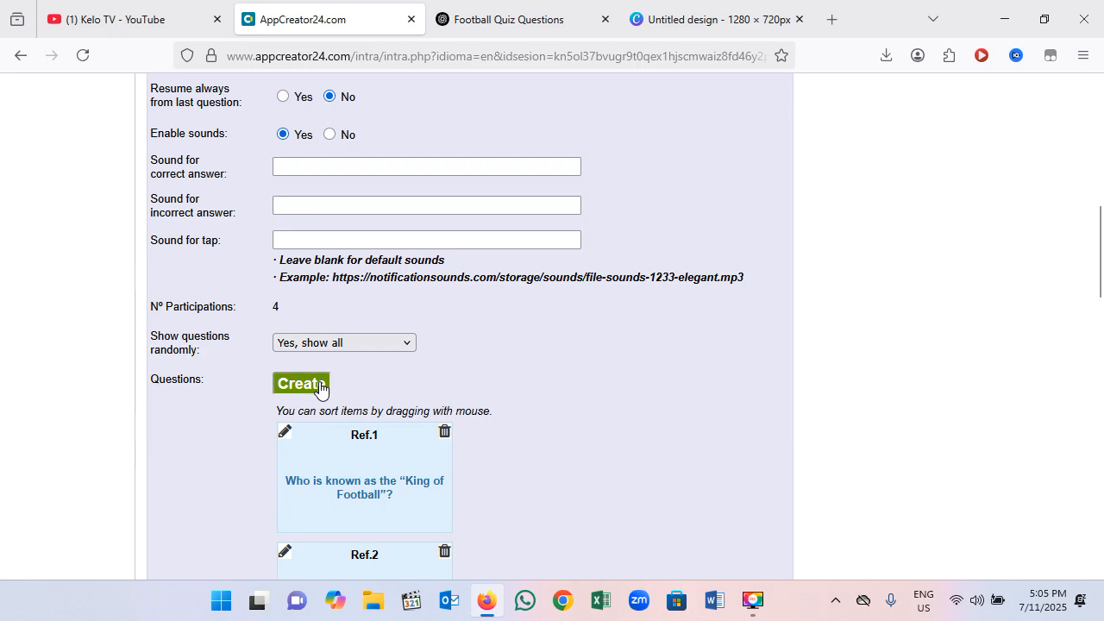
pyautogui.click(319, 388)
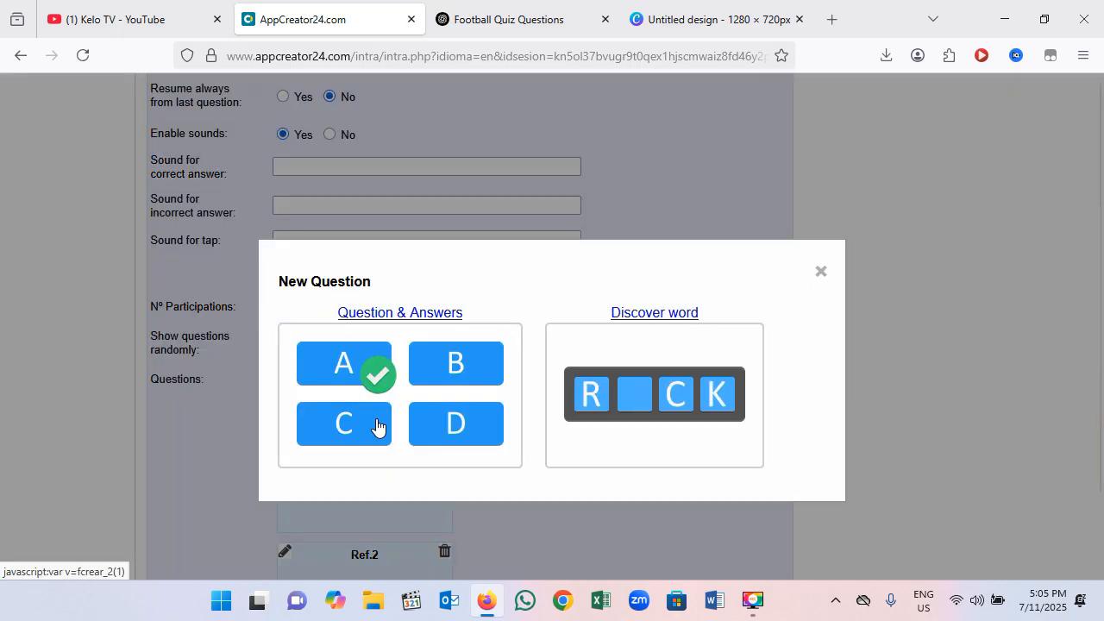
pyautogui.click(460, 365)
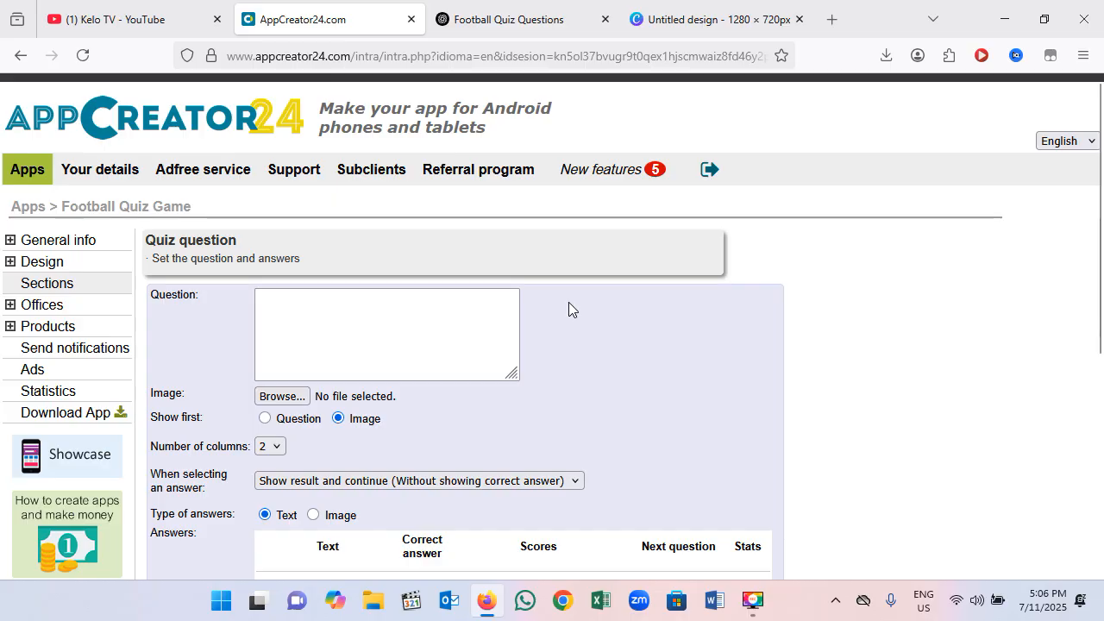
# Step: Glance at the Canva demo video, switch to ChatGPT, and examine the football quiz prompt and its generated questions and answers
pyautogui.click(670, 34)
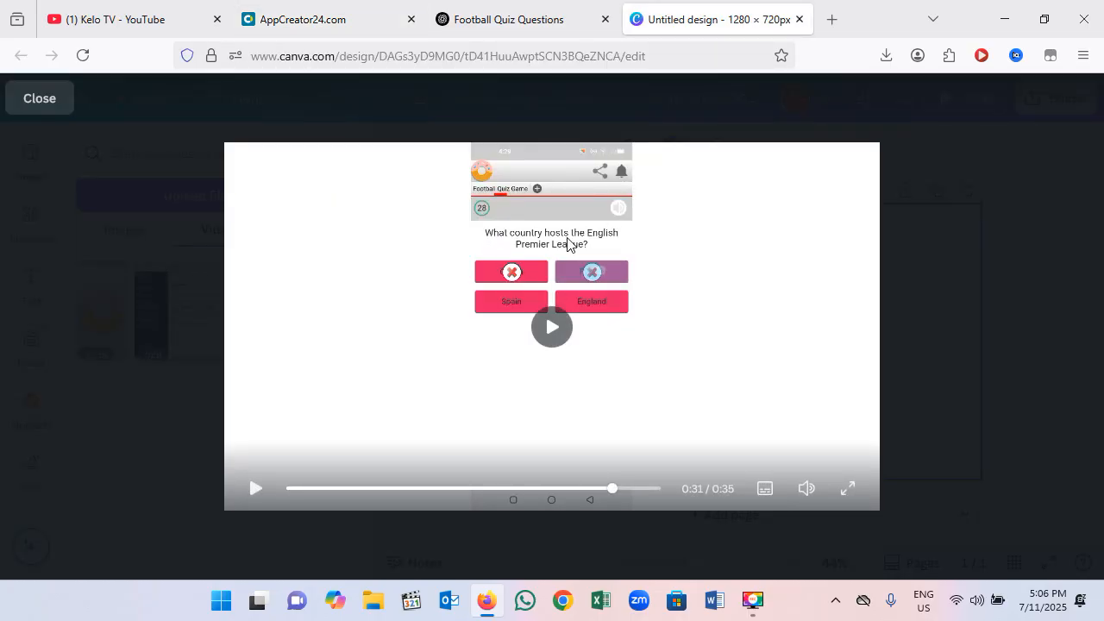
pyautogui.click(512, 26)
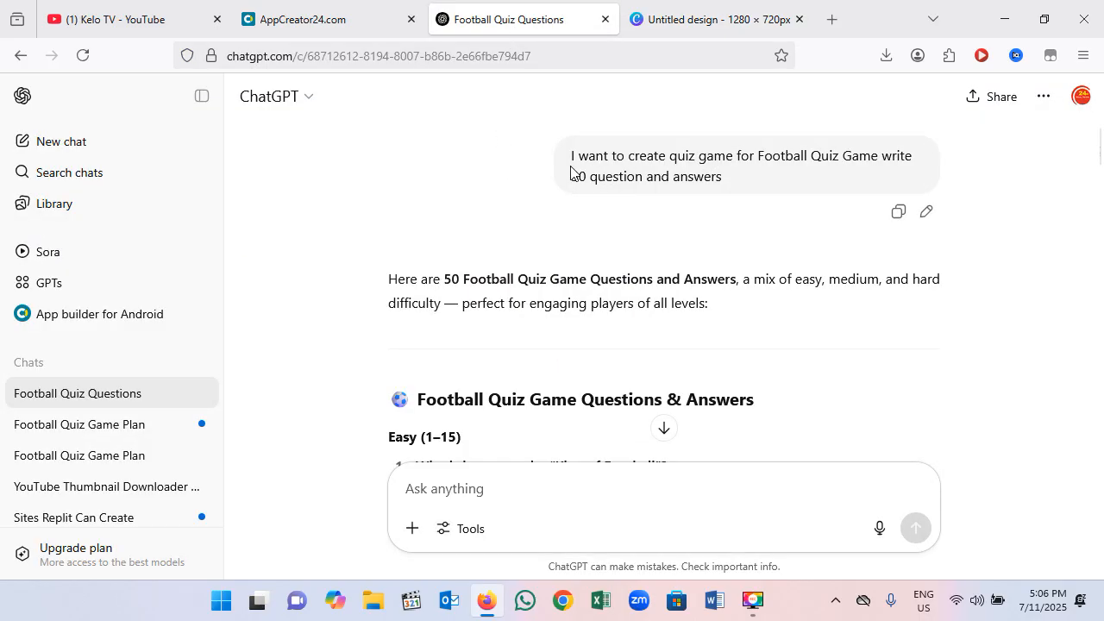
pyautogui.moveTo(571, 159); pyautogui.dragTo(747, 211)
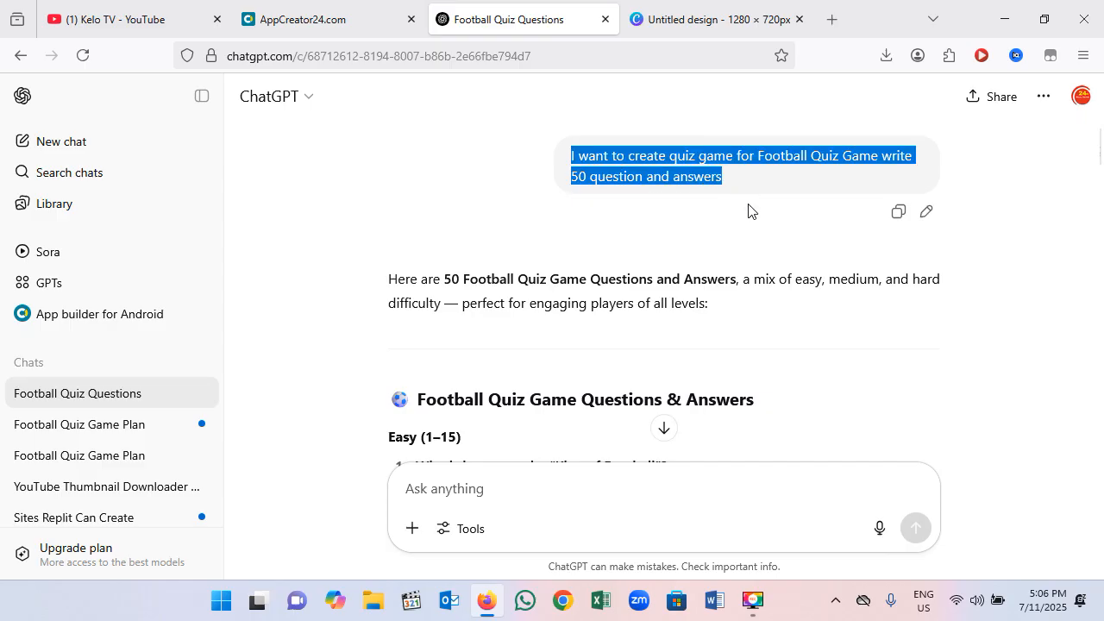
pyautogui.click(724, 312)
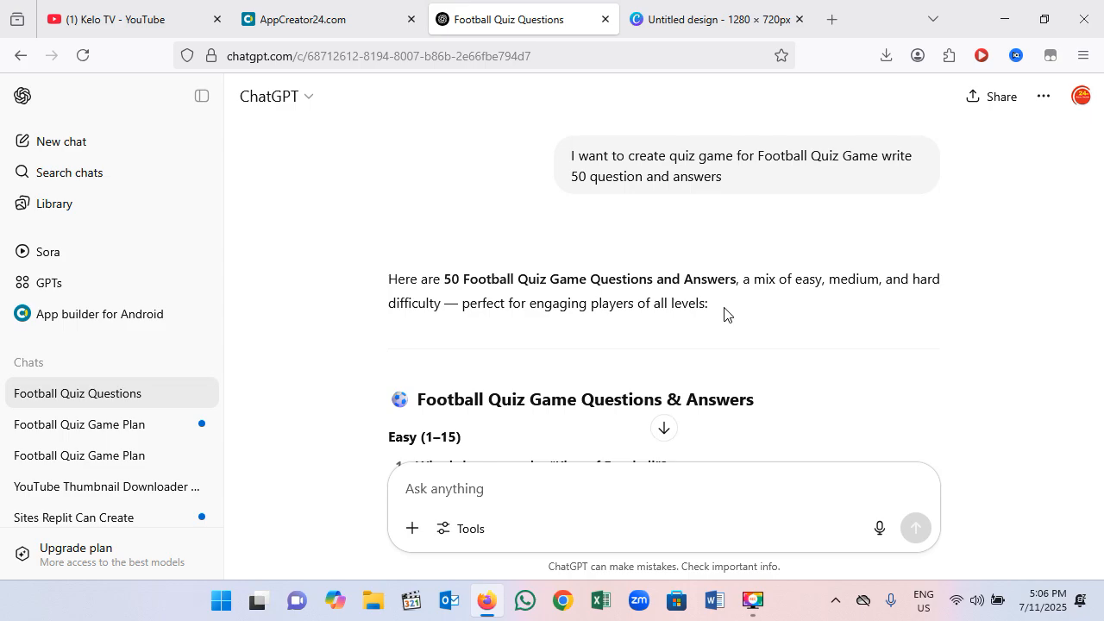
pyautogui.scroll(-3, 720, 311)
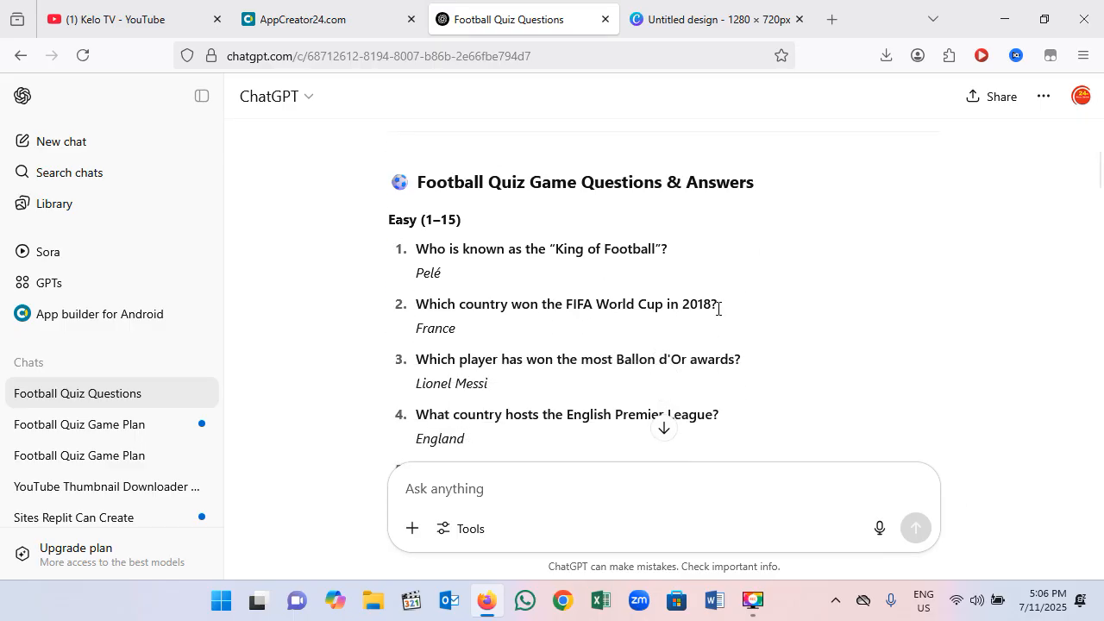
pyautogui.scroll(-1, 717, 308)
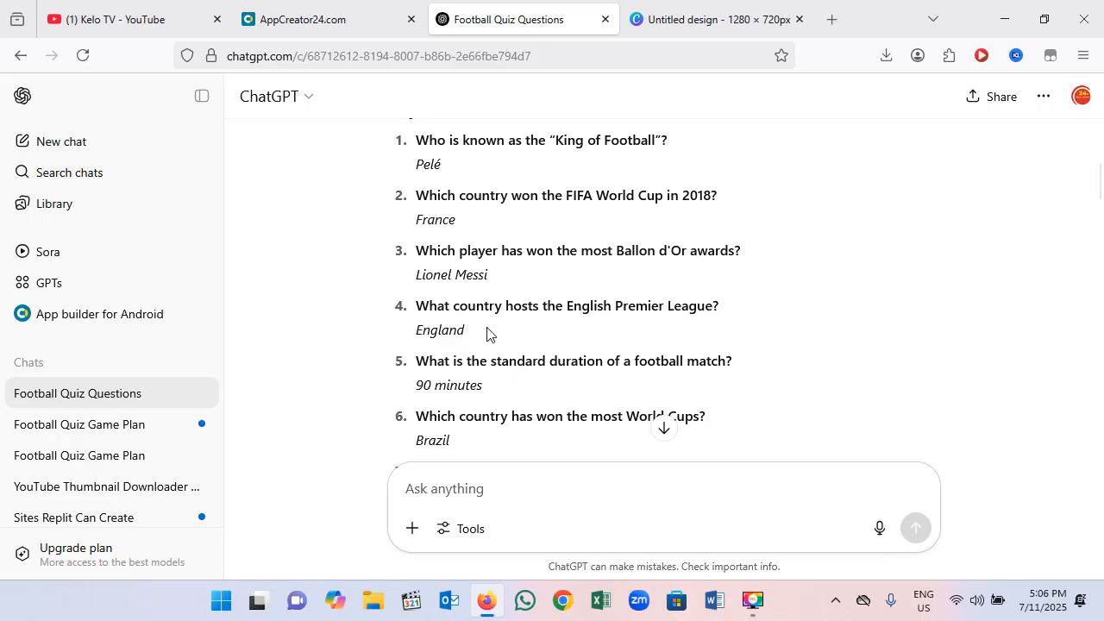
pyautogui.moveTo(417, 305); pyautogui.dragTo(709, 312)
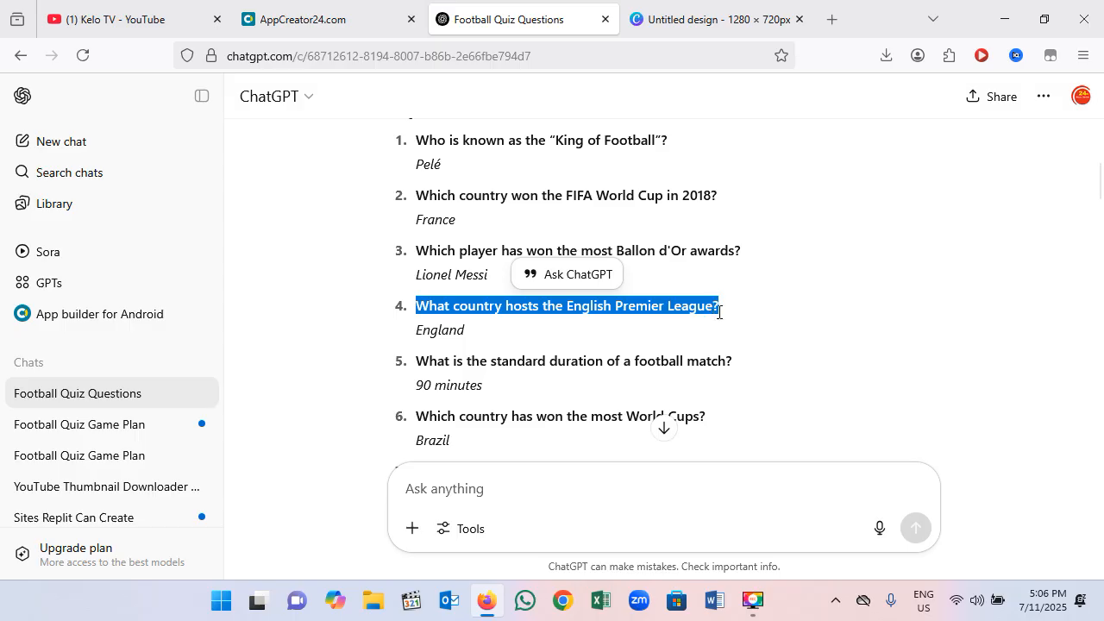
pyautogui.rightClick(709, 308)
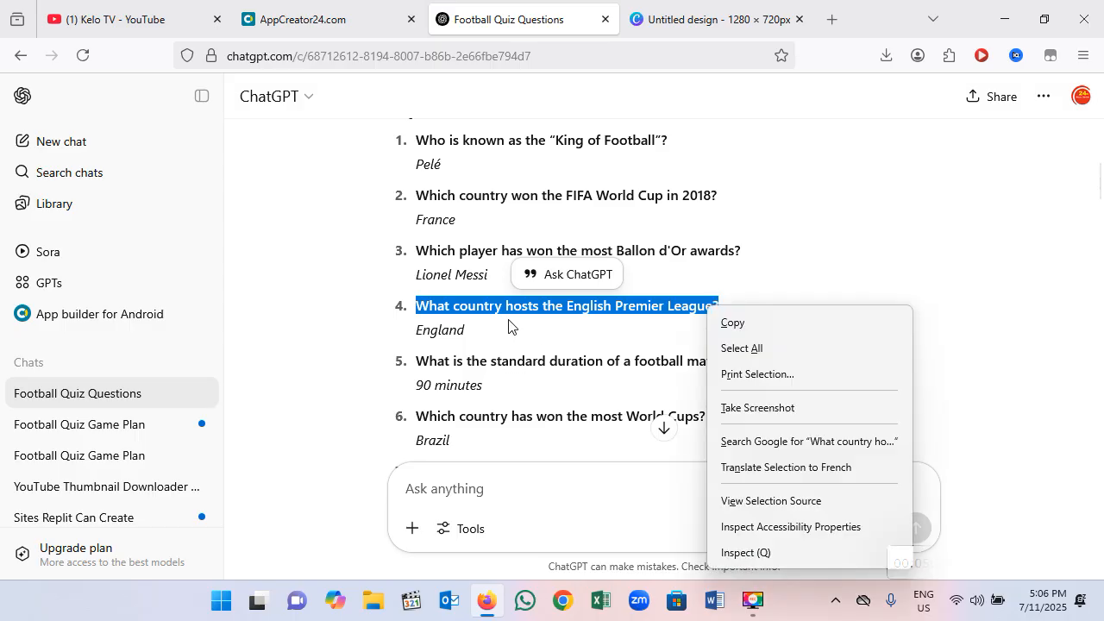
pyautogui.click(496, 370)
# Step: Copy "Which country has won the most World Cups?" from ChatGPT into the new quiz question's text in AppCreator24
pyautogui.scroll(-4, 520, 357)
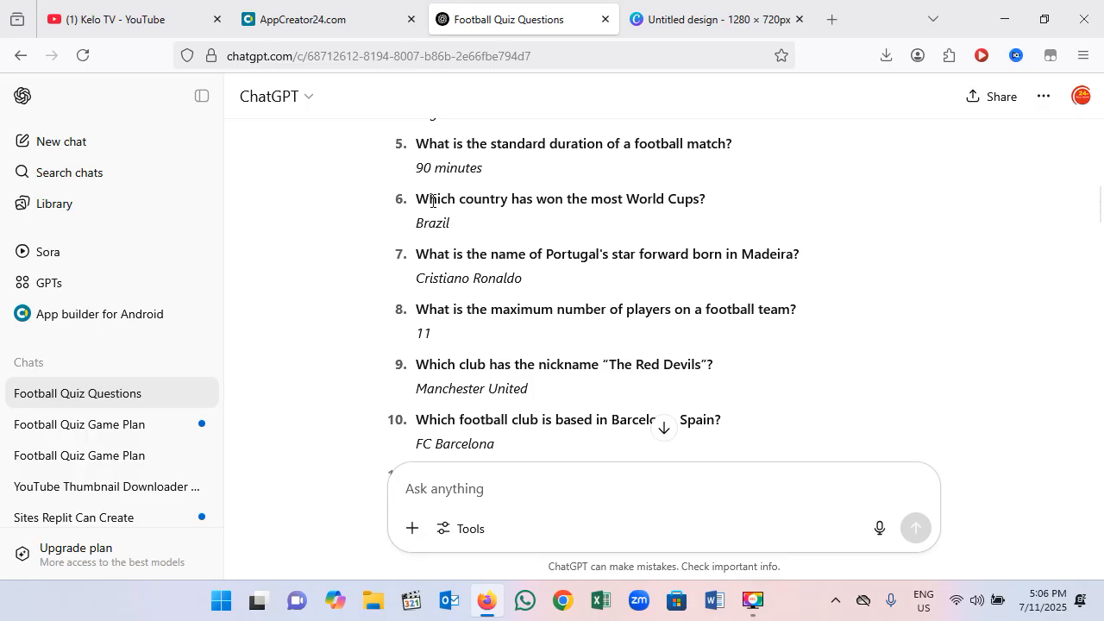
pyautogui.moveTo(416, 198); pyautogui.dragTo(718, 215)
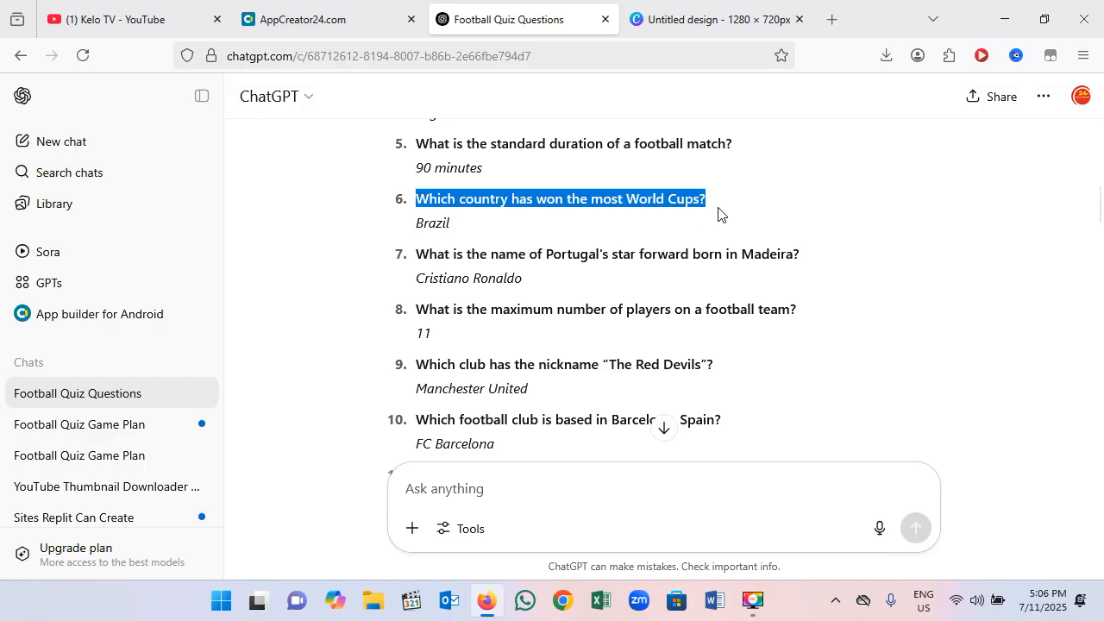
pyautogui.rightClick(701, 200)
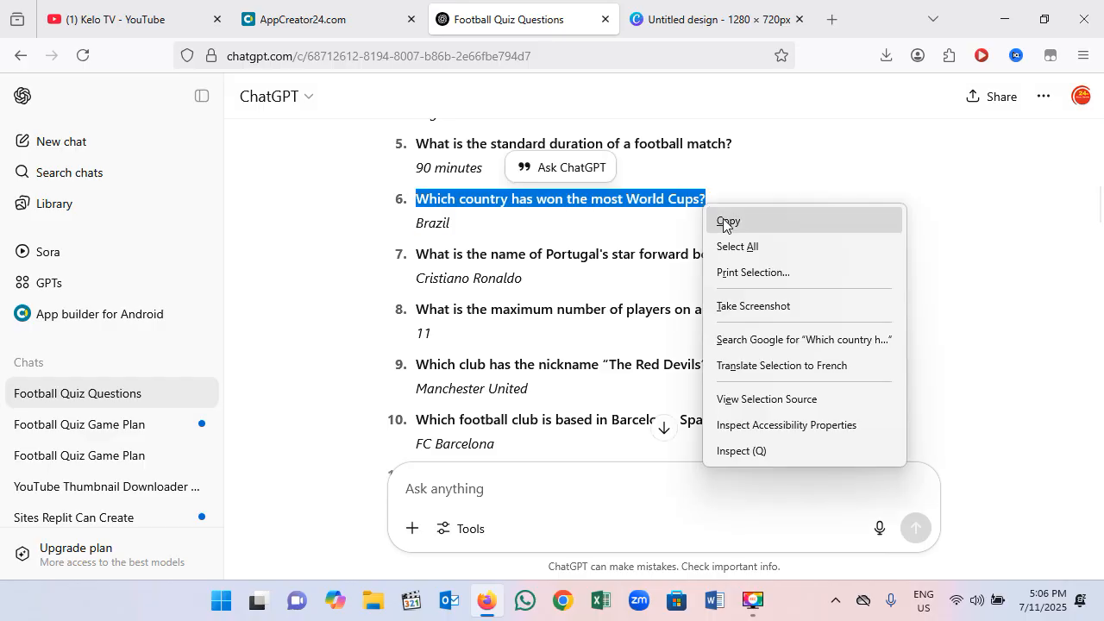
pyautogui.click(724, 221)
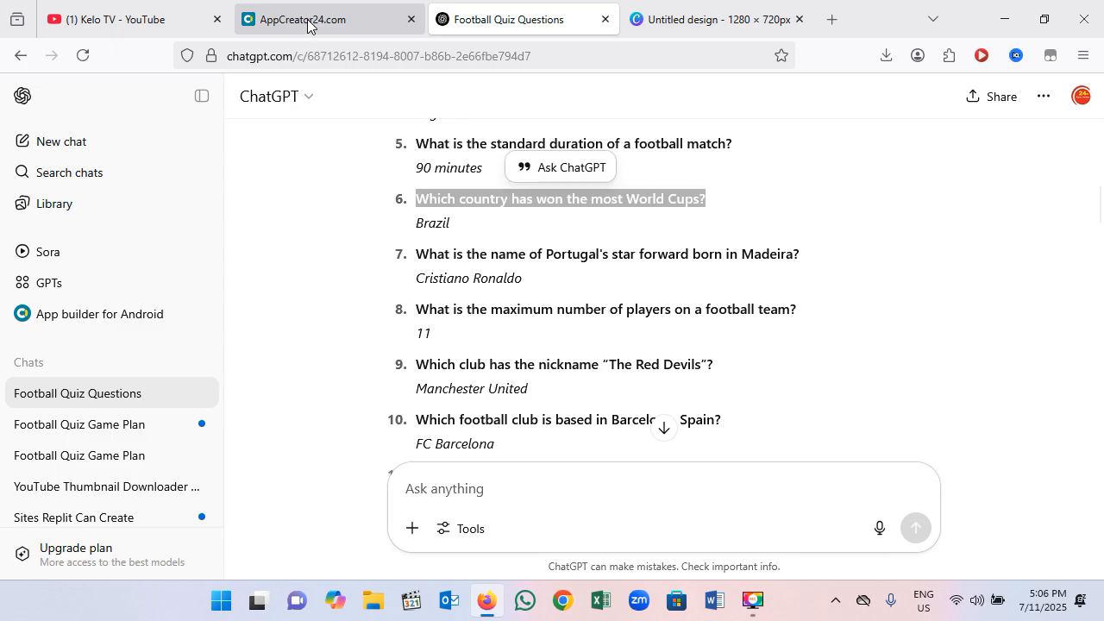
pyautogui.click(307, 24)
pyautogui.click(275, 307)
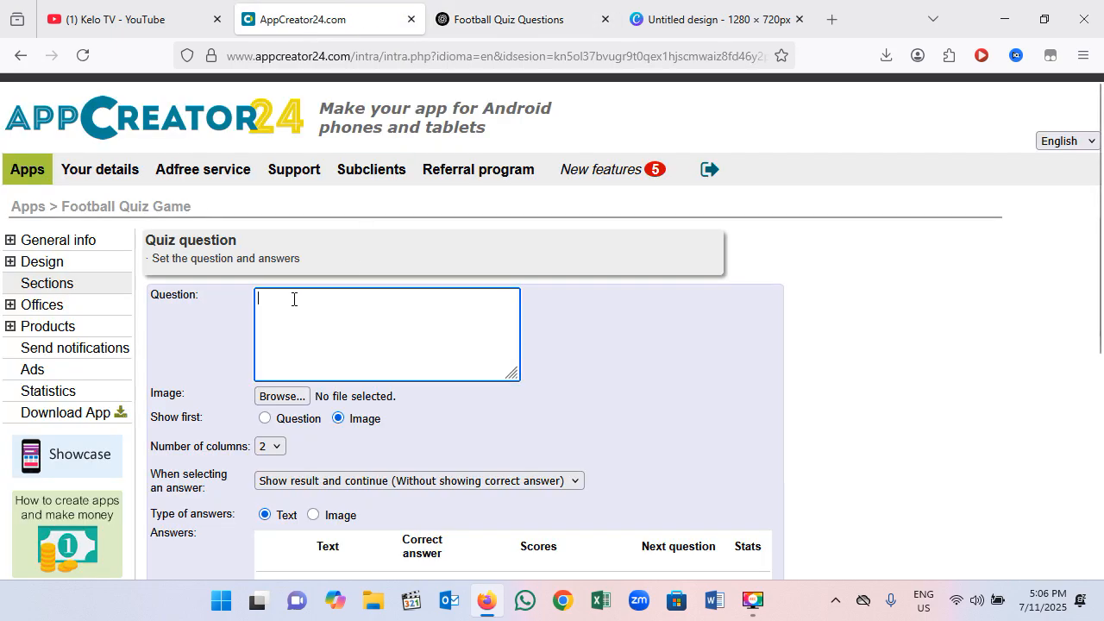
pyautogui.rightClick(295, 298)
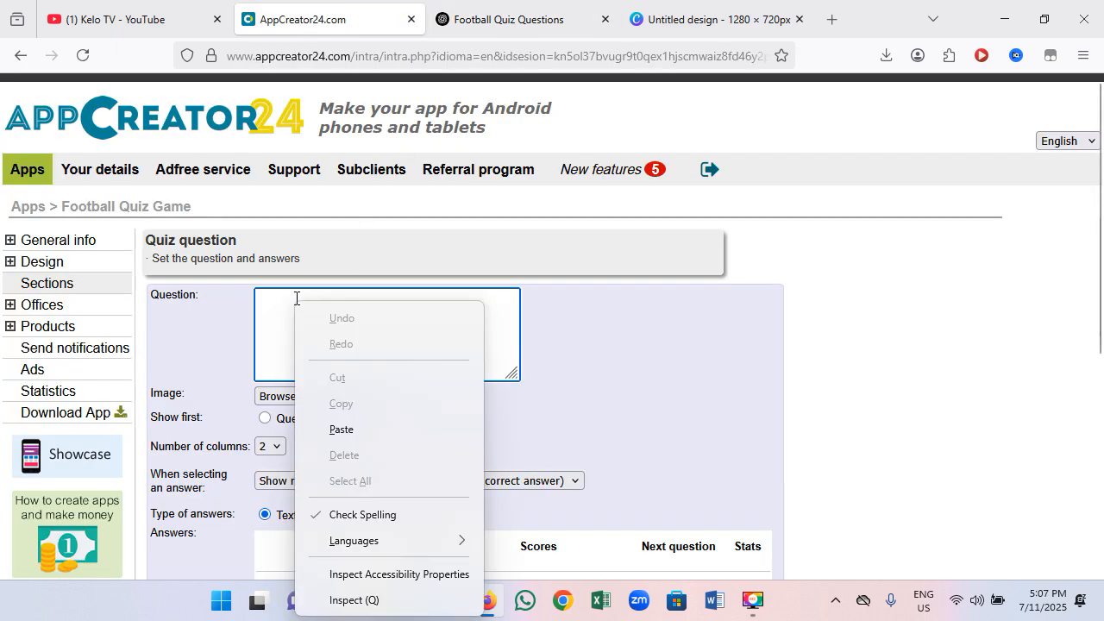
pyautogui.click(332, 424)
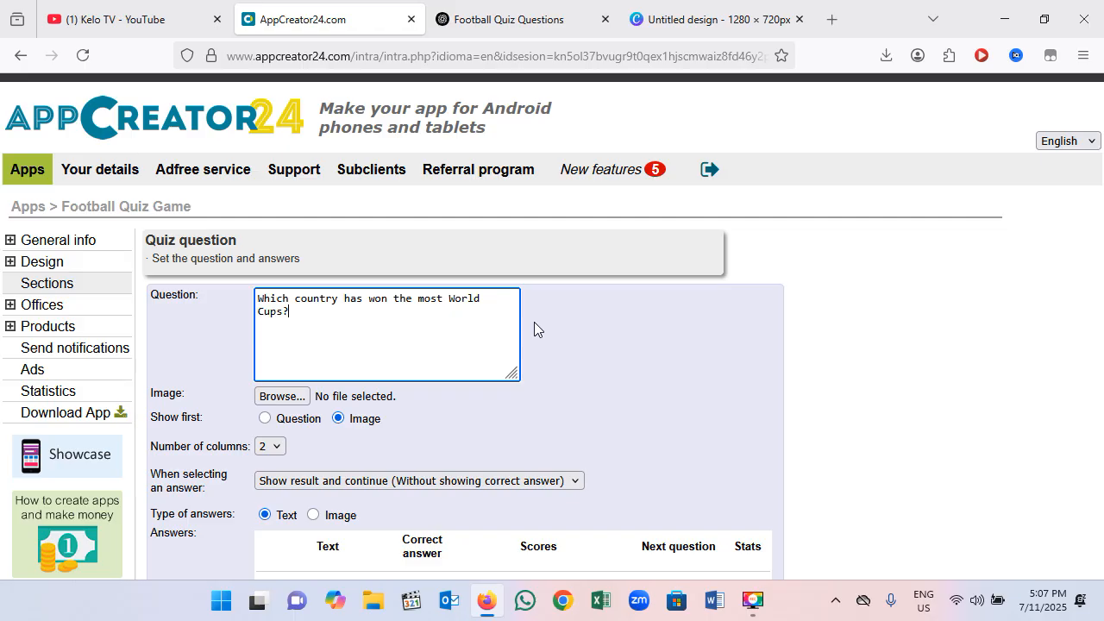
# Step: Copy the answer "Brazil" from ChatGPT into the first answer row of the new quiz question in AppCreator24
pyautogui.scroll(-2, 534, 321)
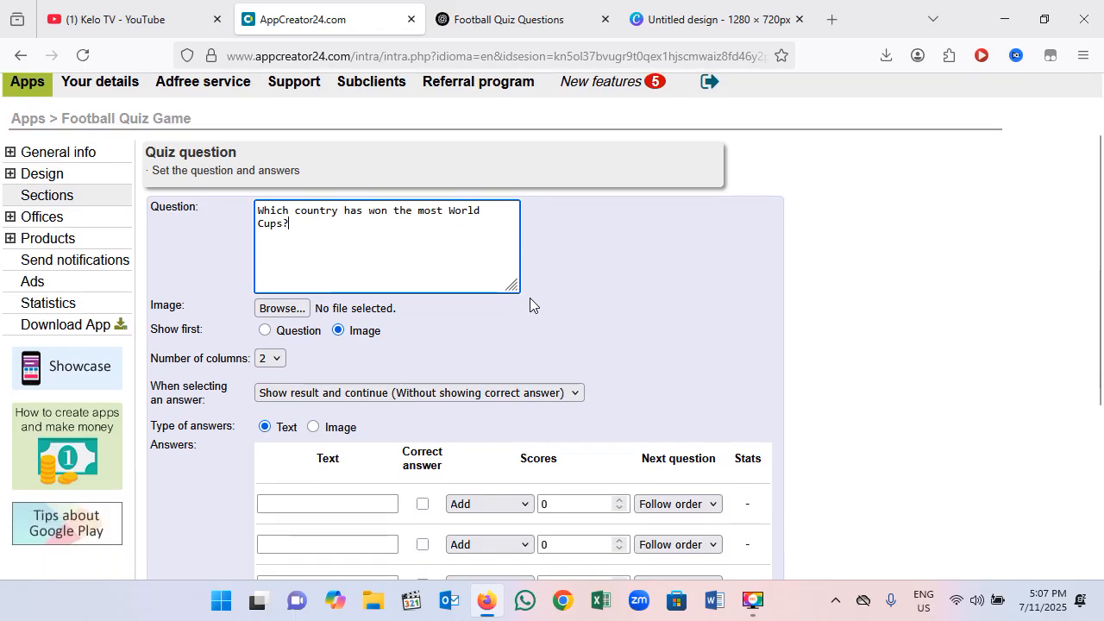
pyautogui.click(523, 31)
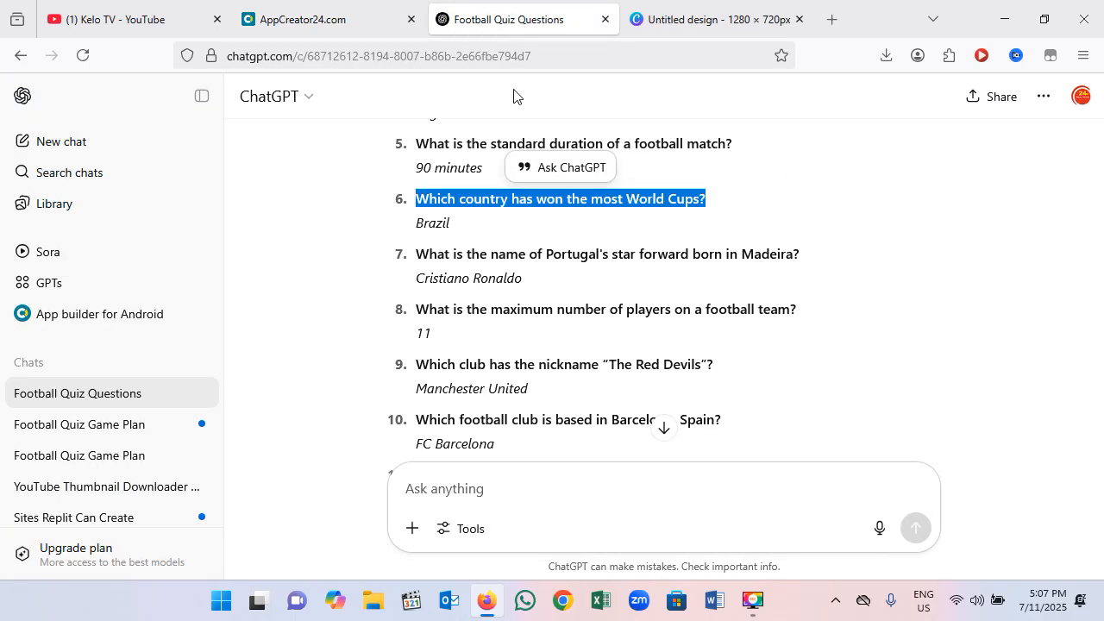
pyautogui.moveTo(452, 225); pyautogui.dragTo(415, 224)
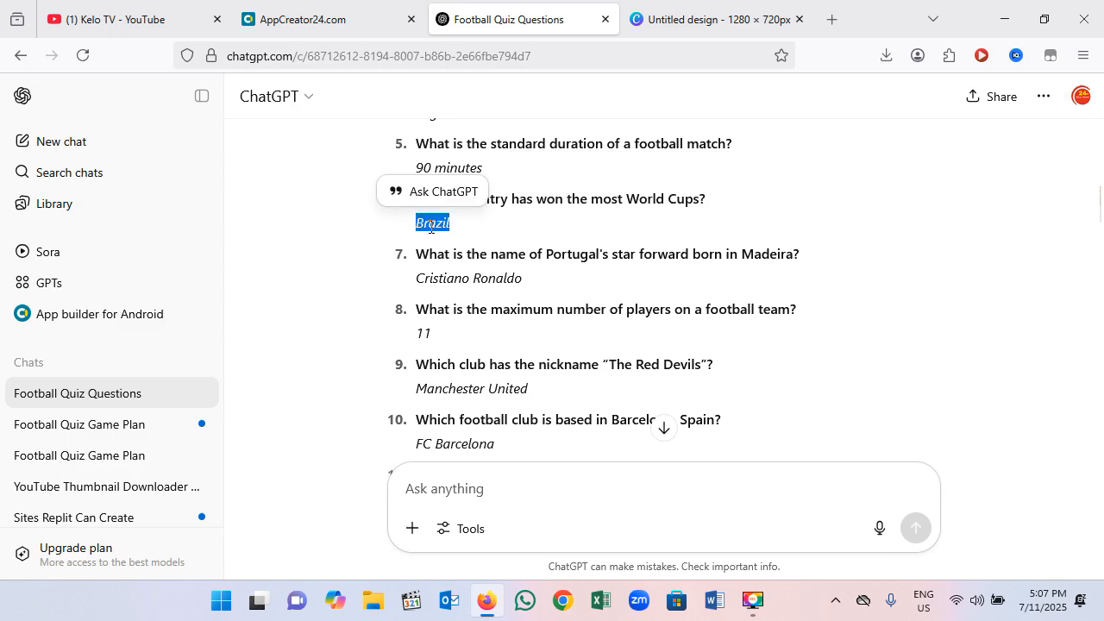
pyautogui.rightClick(435, 230)
pyautogui.click(442, 247)
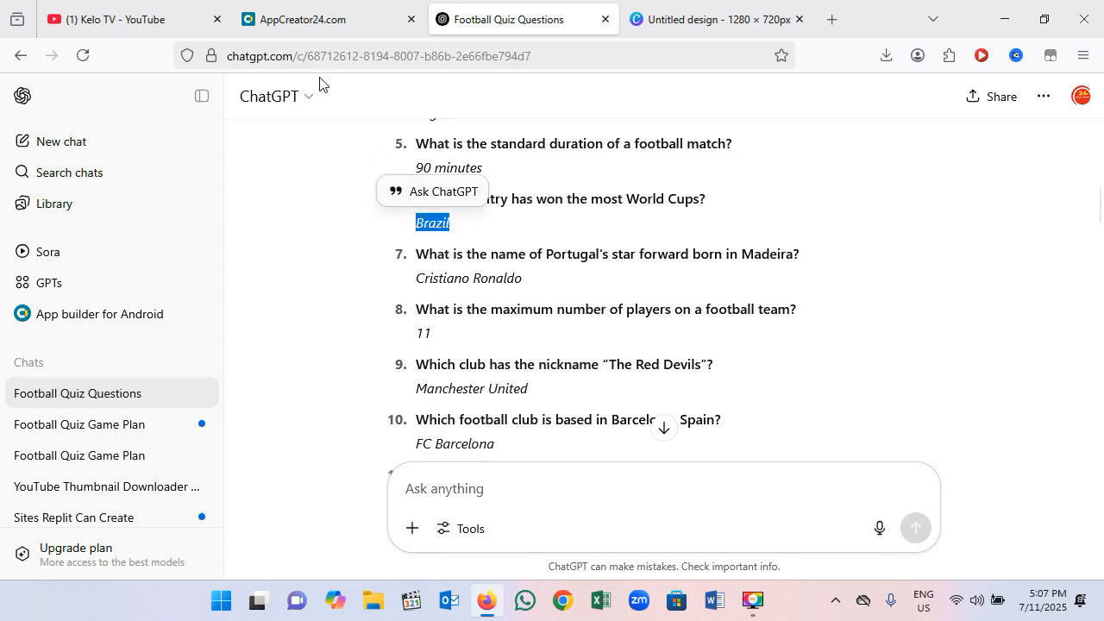
pyautogui.click(300, 26)
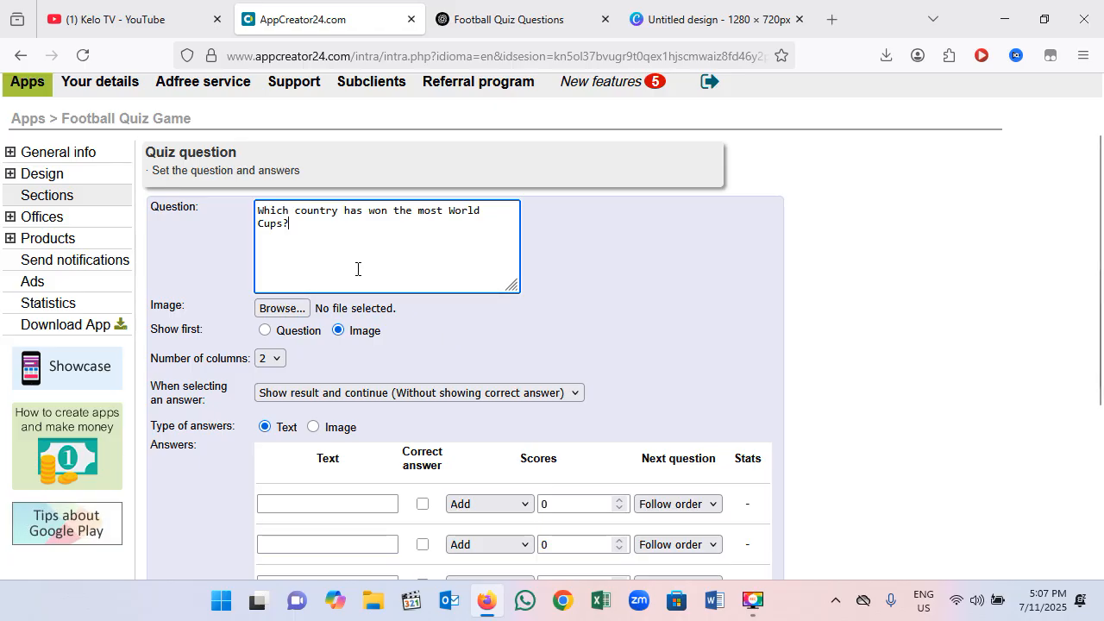
pyautogui.scroll(-3, 350, 313)
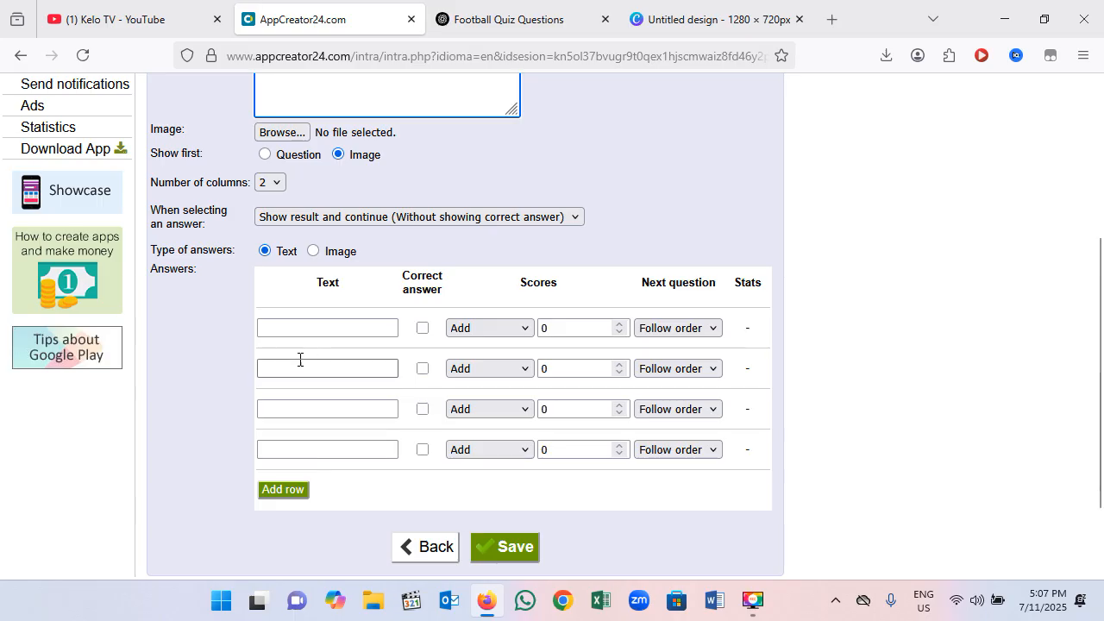
pyautogui.click(304, 327)
pyautogui.rightClick(307, 330)
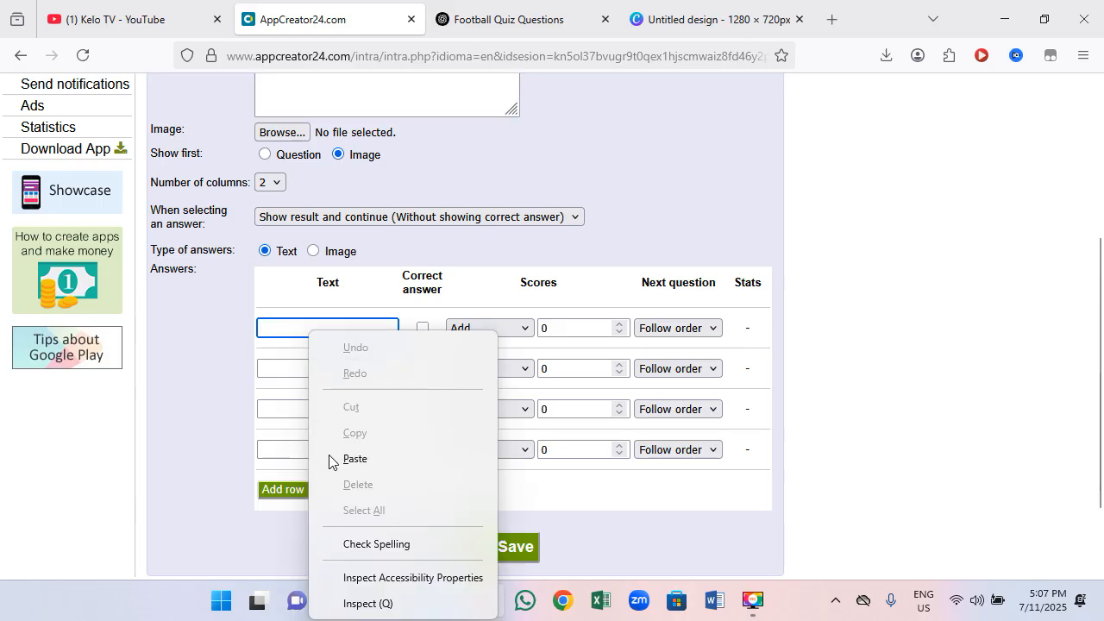
pyautogui.click(357, 461)
pyautogui.click(310, 409)
pyautogui.rightClick(311, 409)
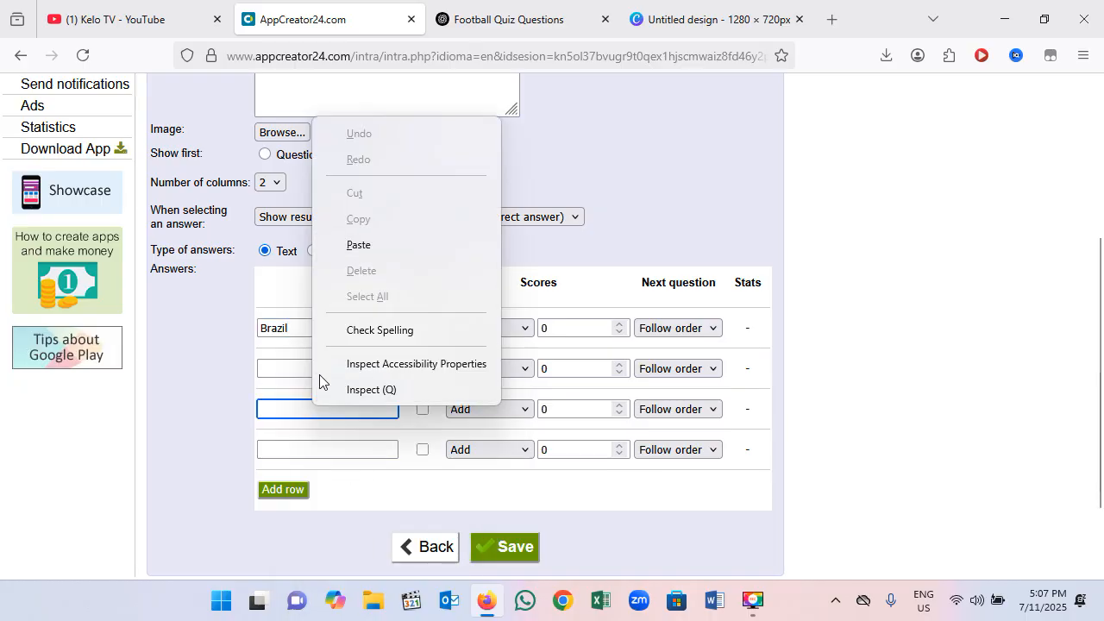
pyautogui.click(300, 409)
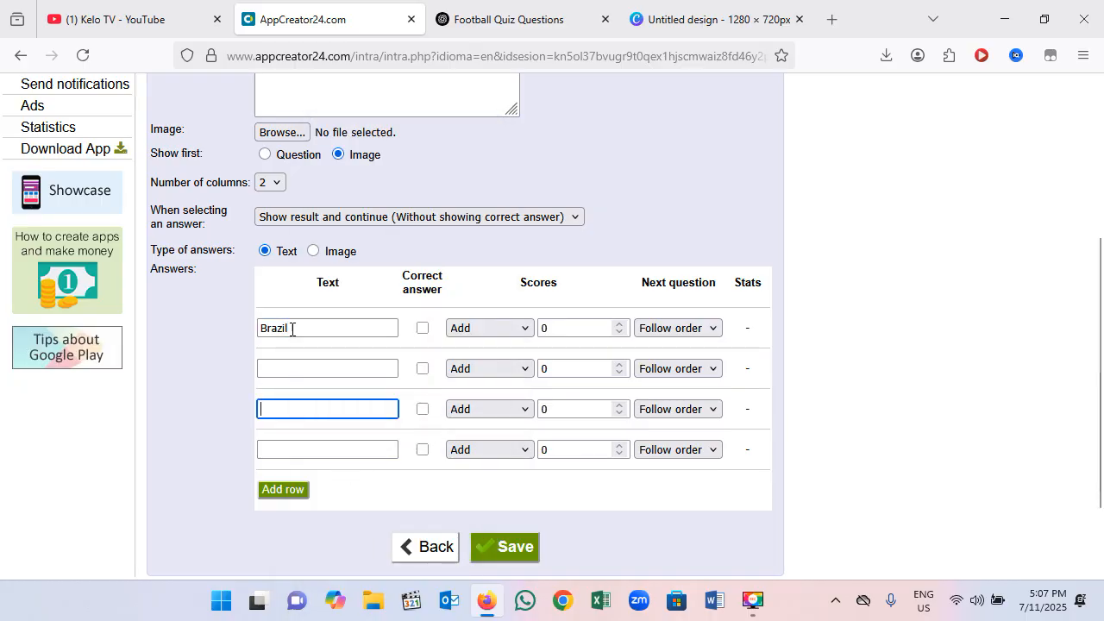
# Step: Mark Brazil as the correct answer and enter England as the second answer
pyautogui.click(412, 328)
pyautogui.click(422, 330)
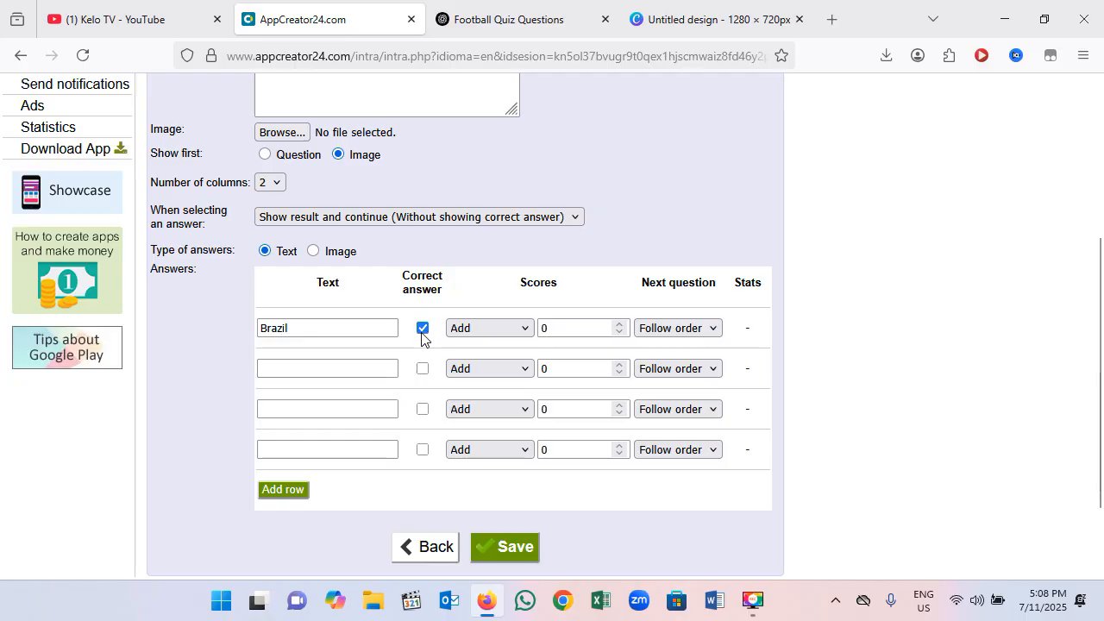
pyautogui.click(371, 370)
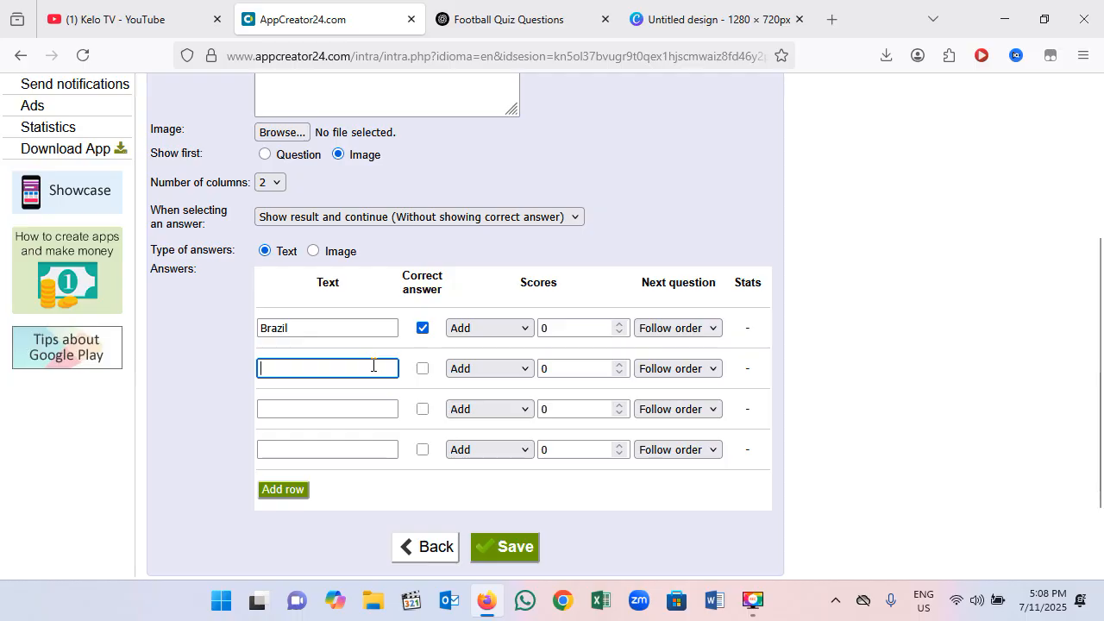
pyautogui.write('e')
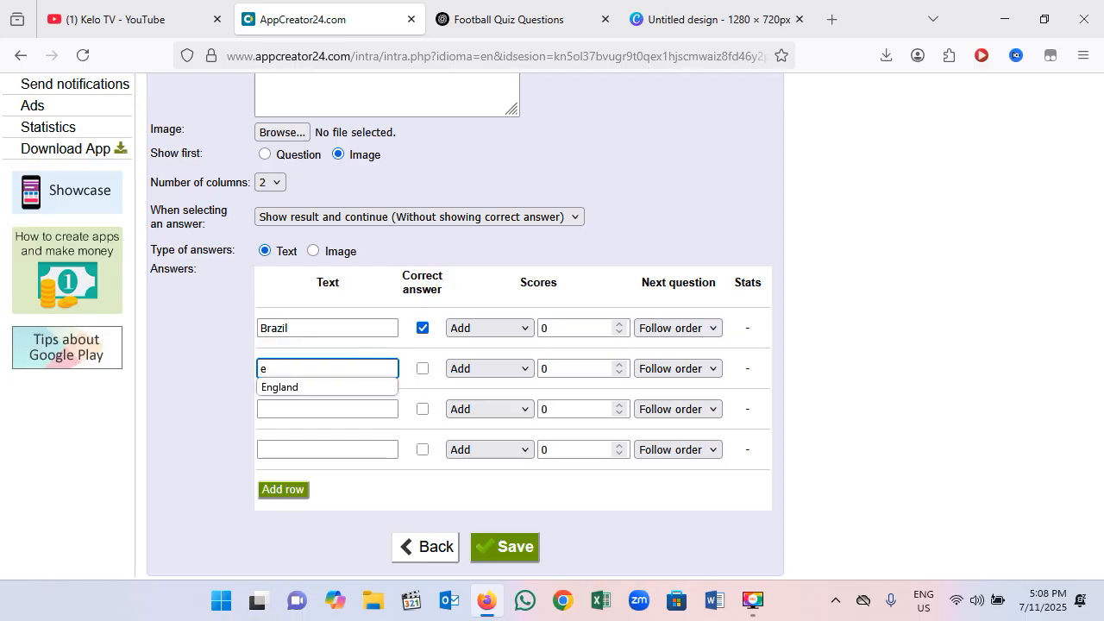
pyautogui.press('Down')
pyautogui.press('Return')
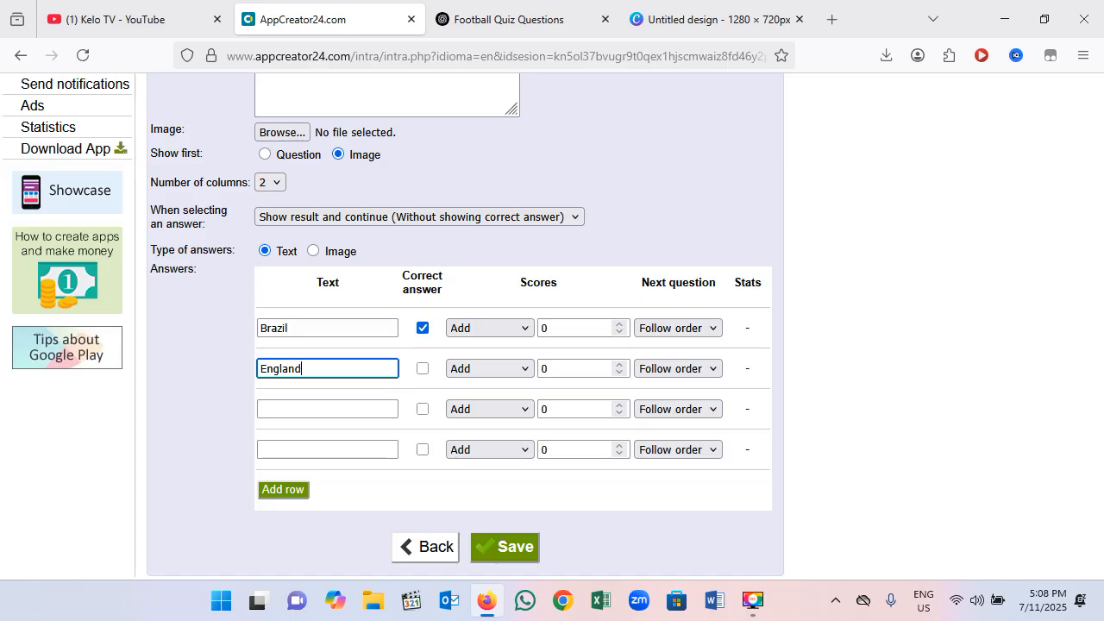
# Step: Enter "fr" as the third answer and save the new quiz question
pyautogui.scroll(-2, 360, 382)
pyautogui.click(350, 318)
pyautogui.write('fr')
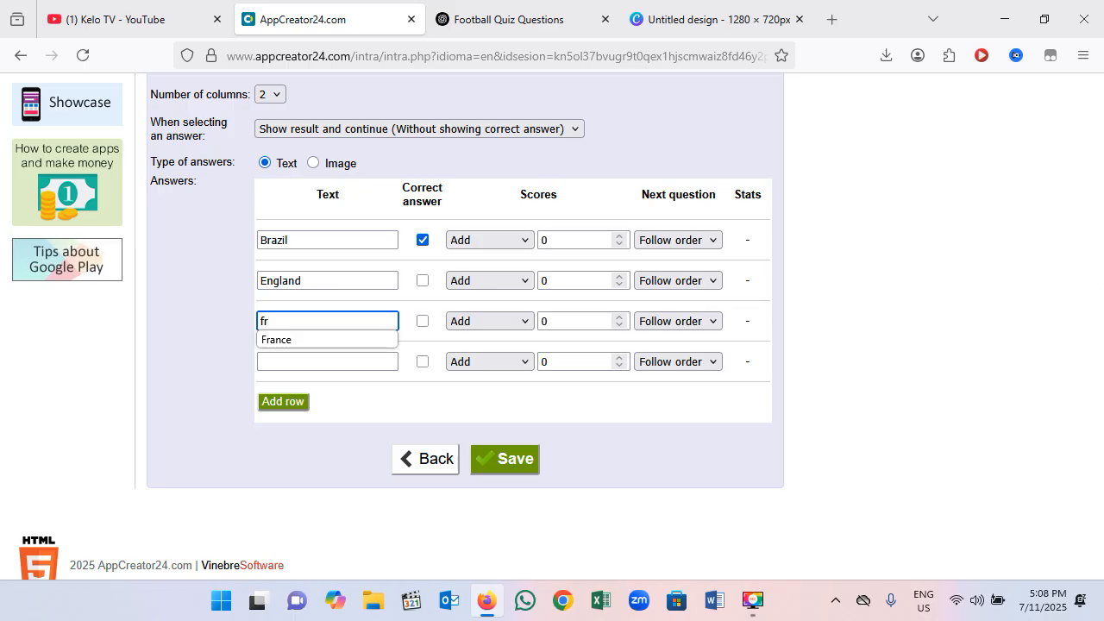
pyautogui.press('Return')
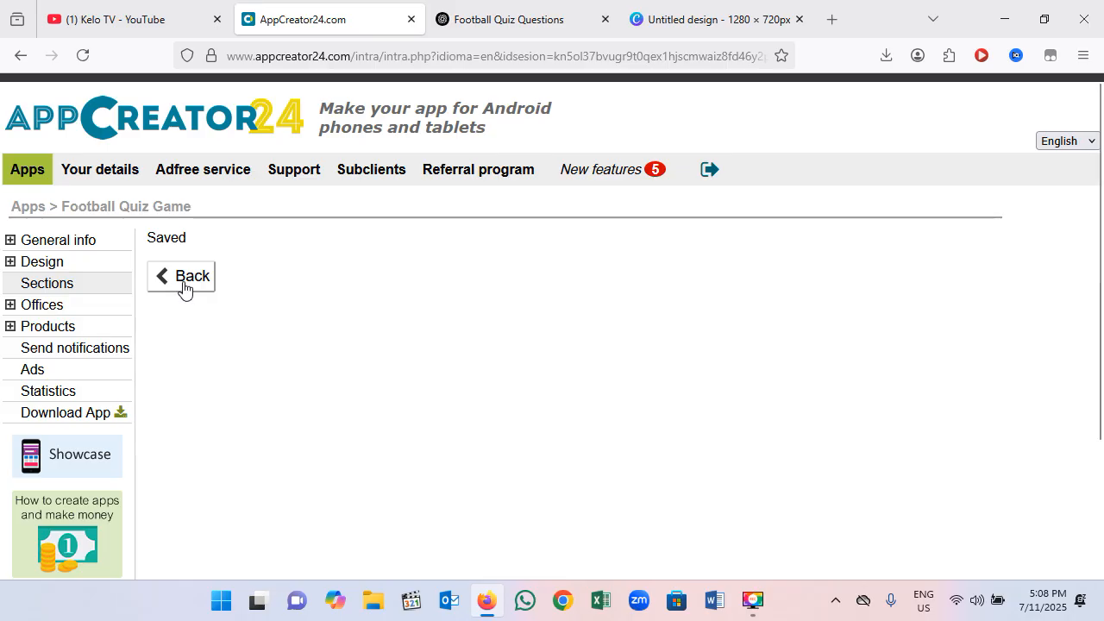
# Step: Reopen the question "Which country has won the most World Cups?" from the quiz's question list and set its third answer to France
pyautogui.click(183, 280)
pyautogui.scroll(-2, 590, 366)
pyautogui.scroll(-10, 591, 360)
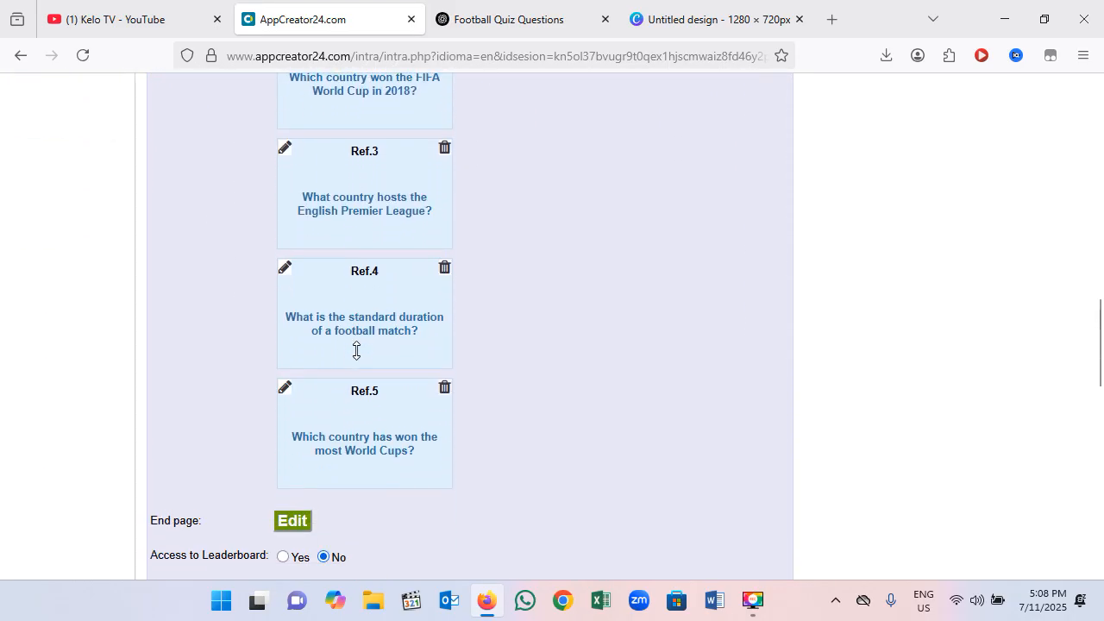
pyautogui.scroll(-1, 355, 351)
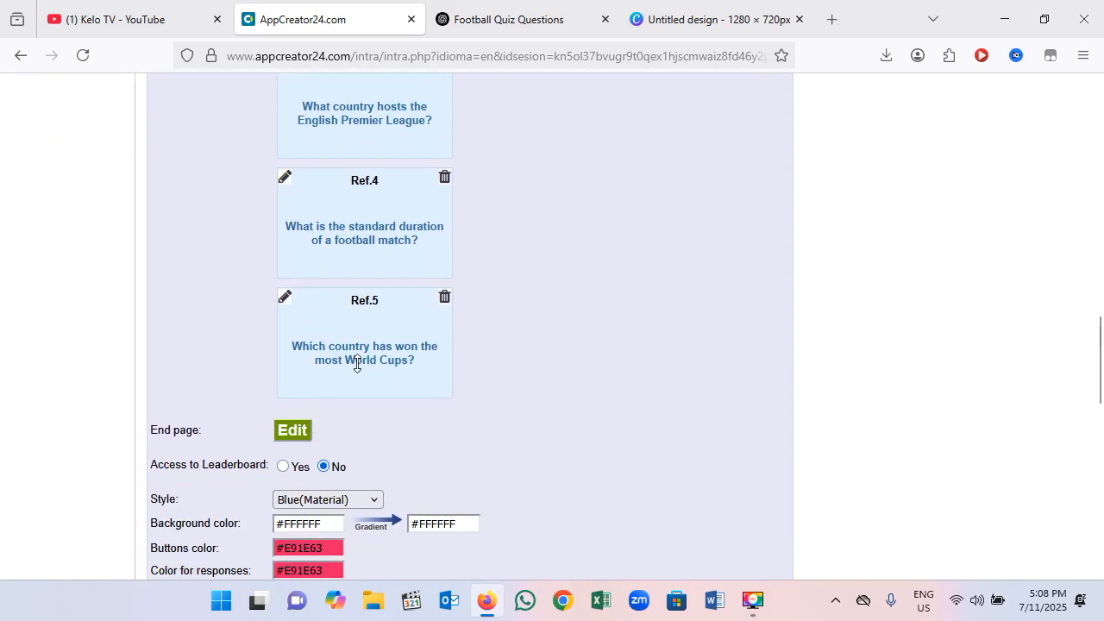
pyautogui.click(285, 298)
pyautogui.scroll(-2, 375, 396)
pyautogui.scroll(-3, 374, 394)
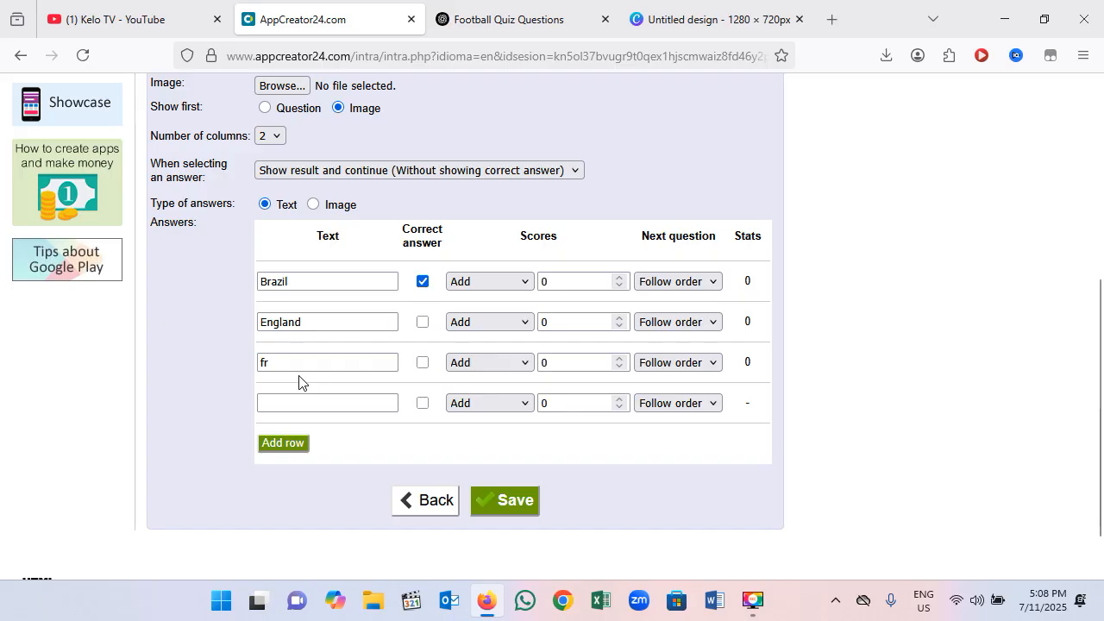
pyautogui.click(293, 365)
pyautogui.click(293, 380)
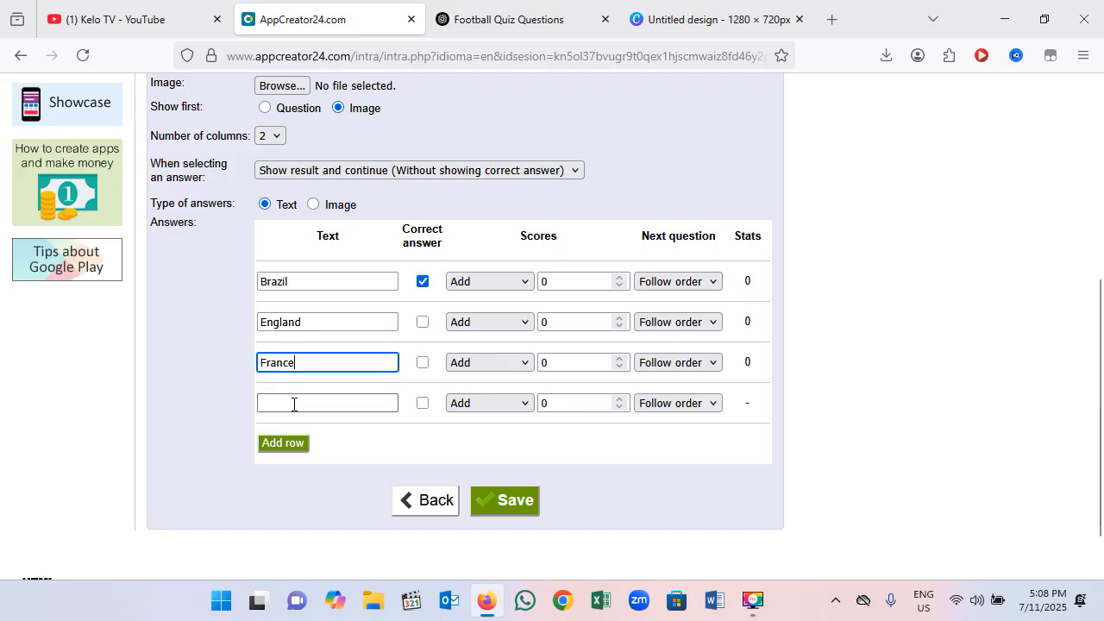
# Step: Enter Nigeria as the fourth answer of the World Cups question
pyautogui.click(295, 403)
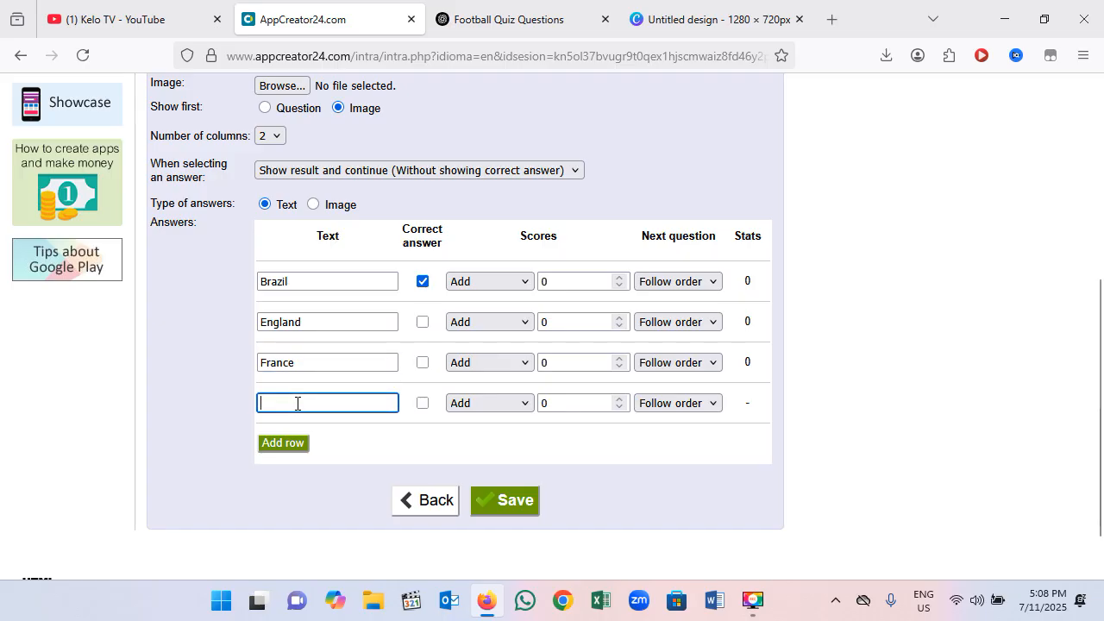
pyautogui.write('n')
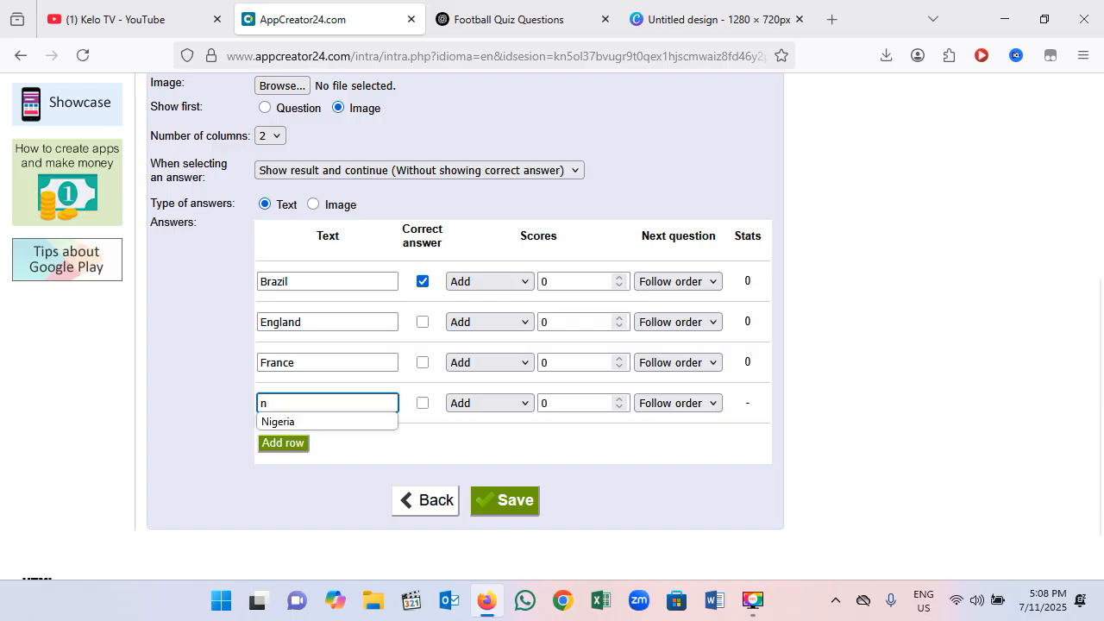
pyautogui.press('Down')
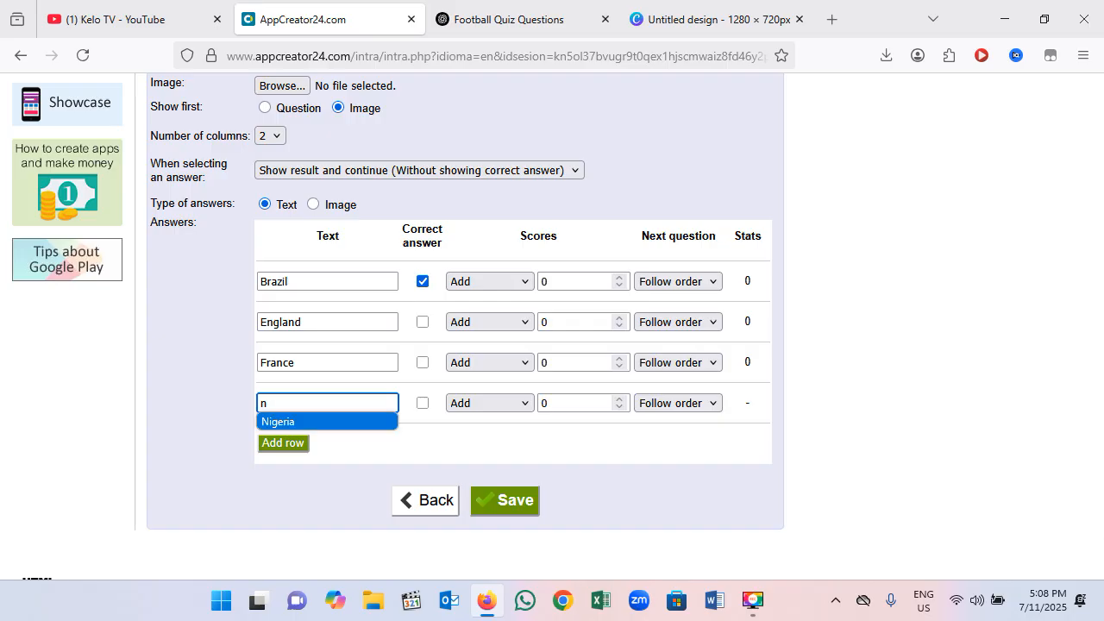
pyautogui.press('Return')
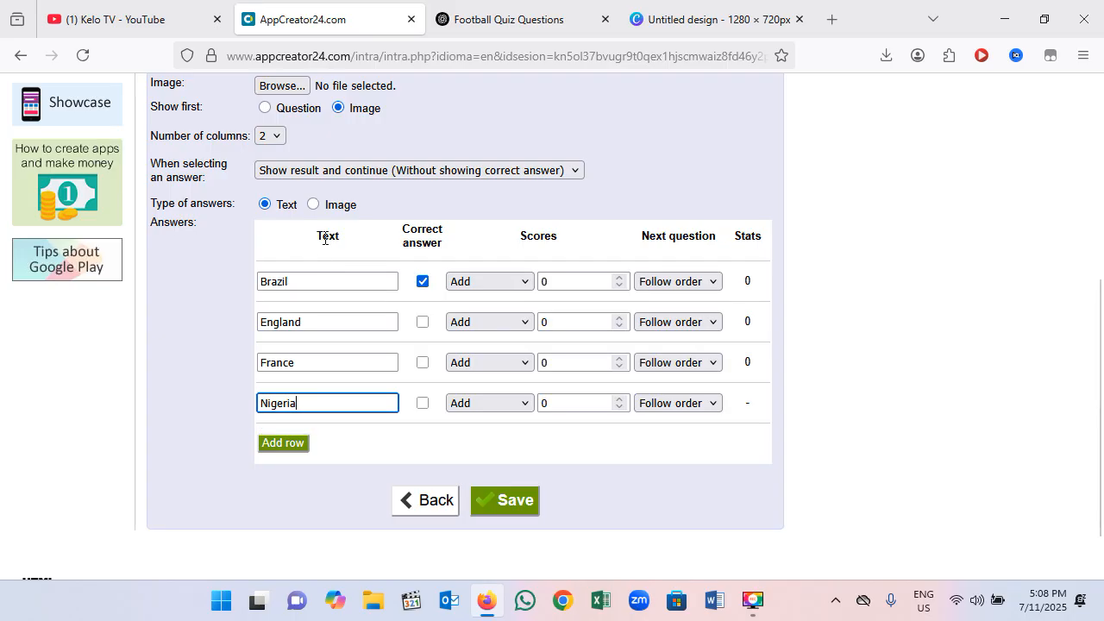
# Step: Check the question text and its answers, save the question and return to the quiz settings
pyautogui.scroll(5, 440, 228)
pyautogui.scroll(-2, 530, 307)
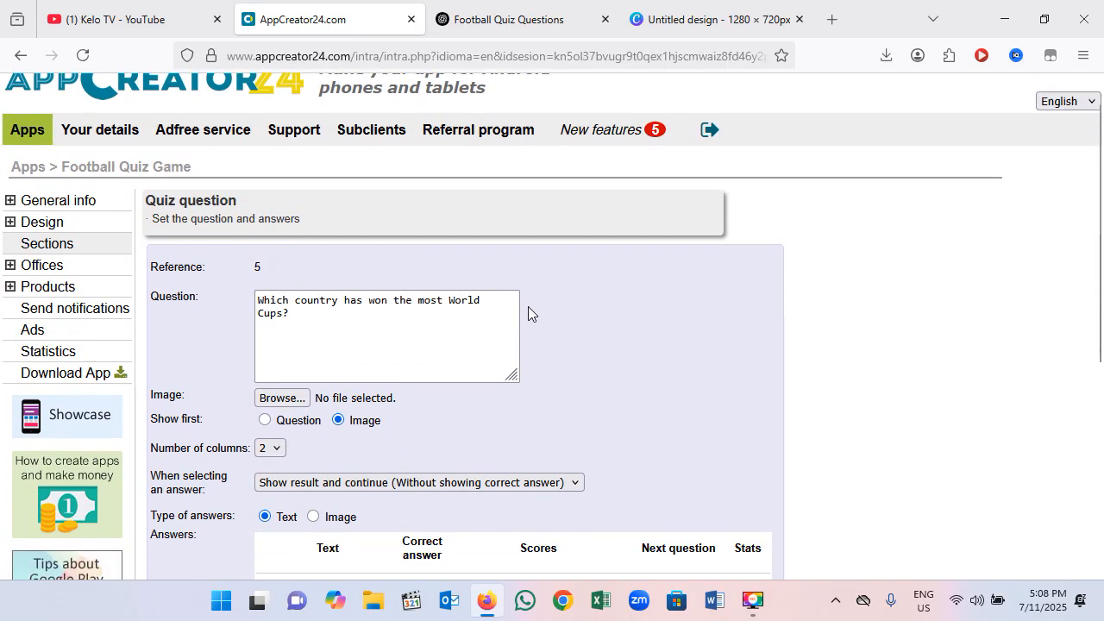
pyautogui.scroll(-3, 288, 225)
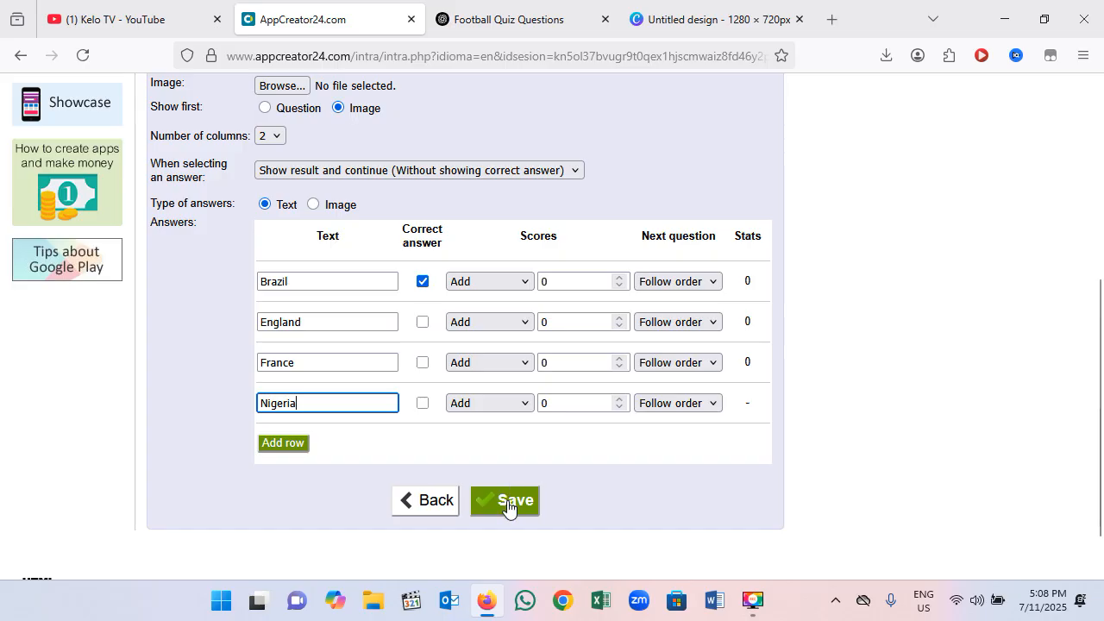
pyautogui.click(510, 503)
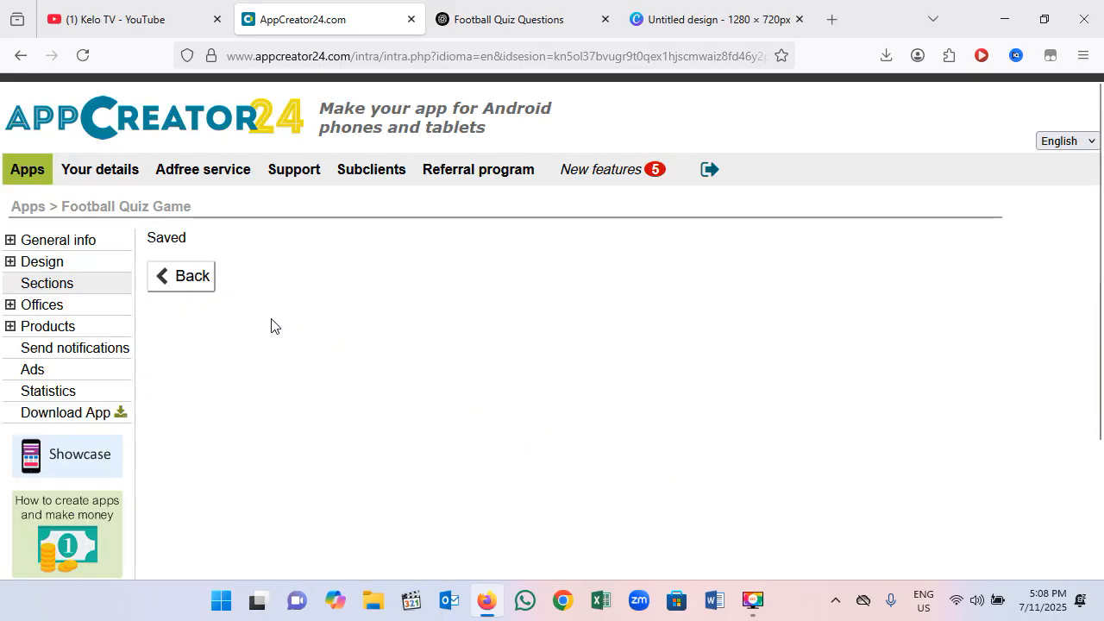
pyautogui.click(192, 284)
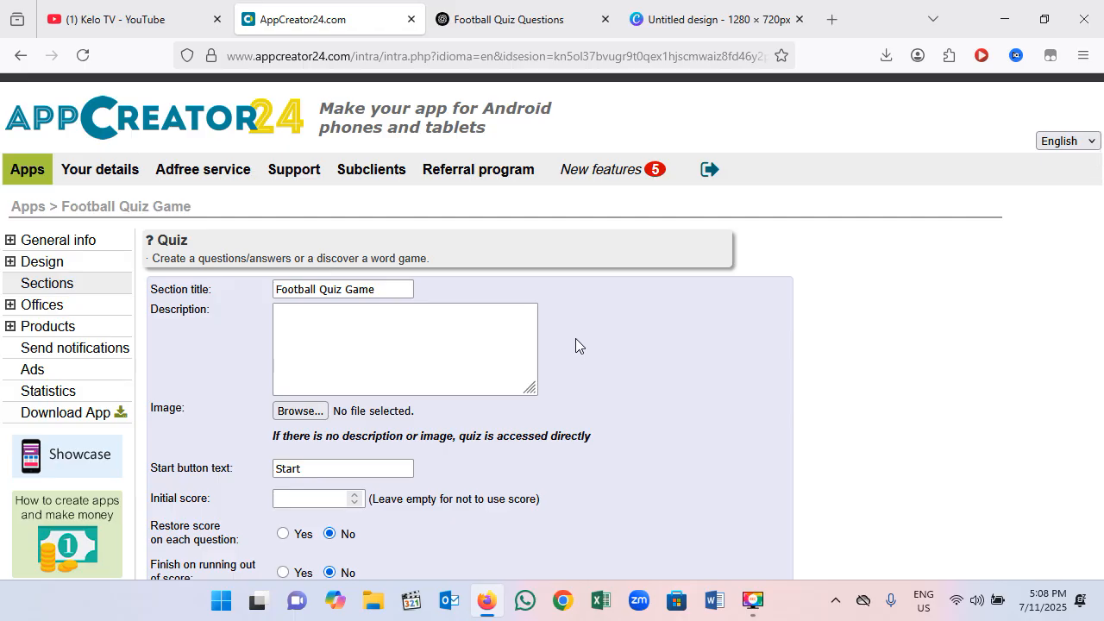
# Step: Switch to ChatGPT and look through the remaining football questions and answers to the end of the list
pyautogui.click(528, 20)
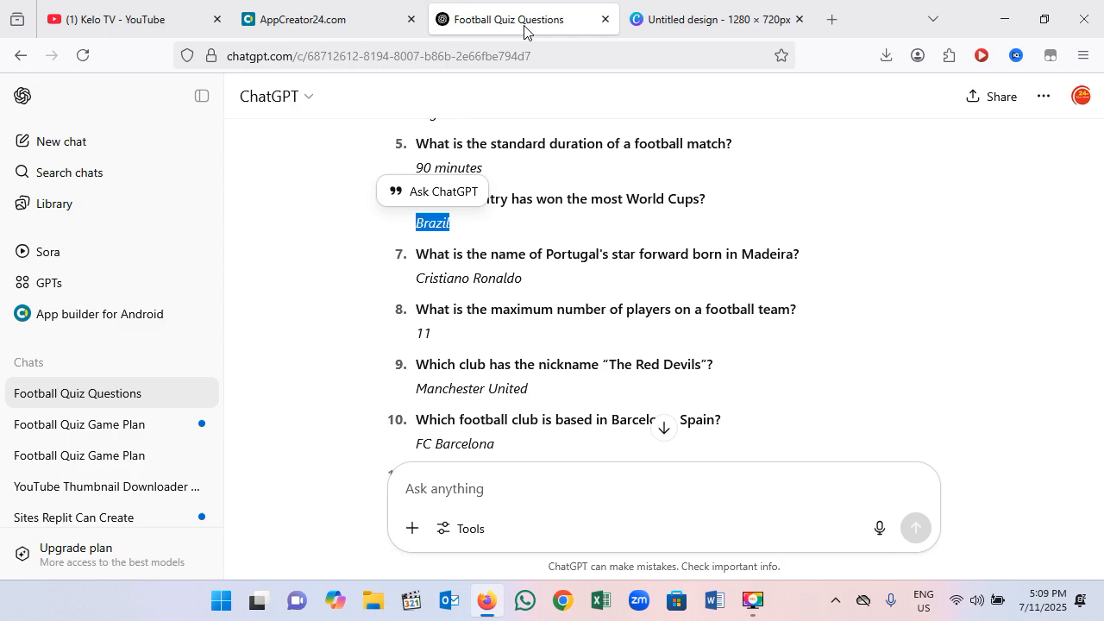
pyautogui.scroll(-2, 604, 302)
pyautogui.scroll(-10, 607, 302)
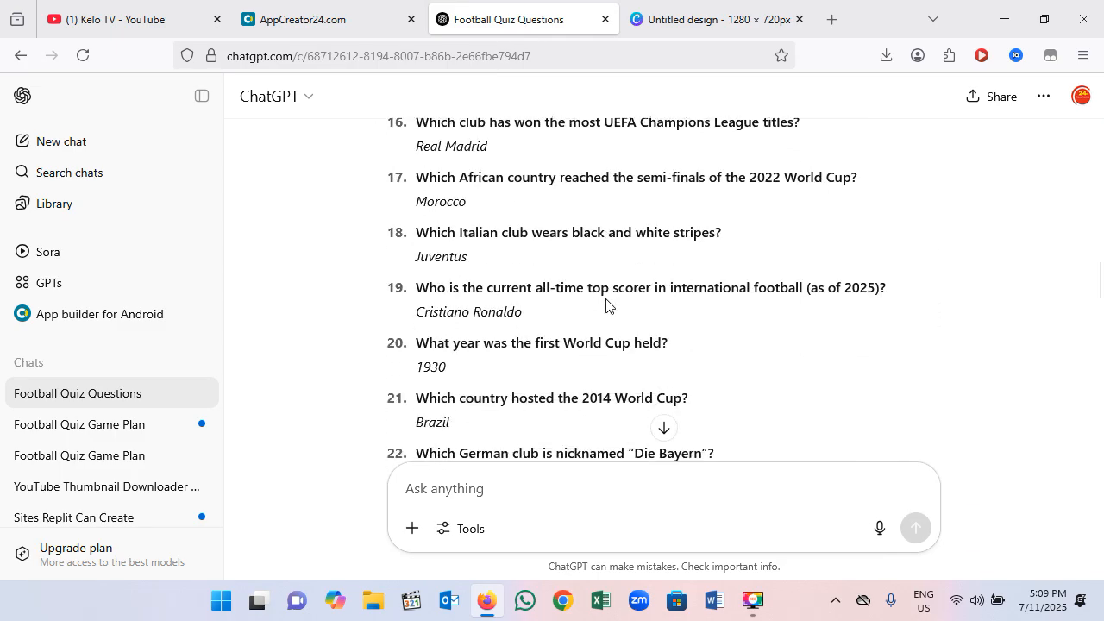
pyautogui.scroll(-8, 606, 298)
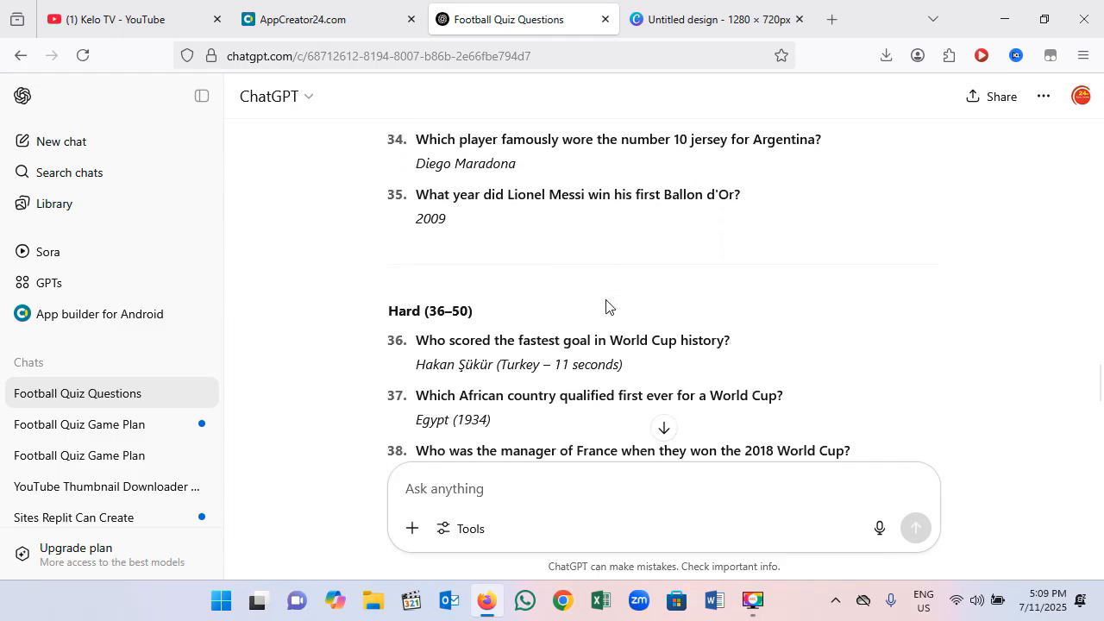
pyautogui.scroll(-8, 448, 299)
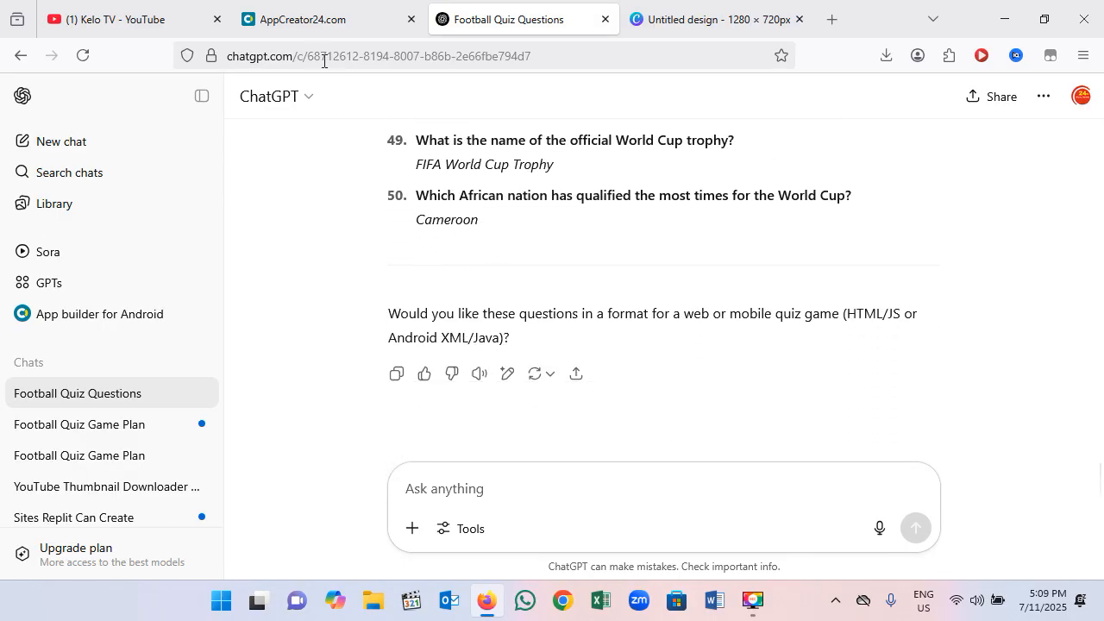
# Step: Switch back to AppCreator24 and examine the quiz's score, time limit, sound, question order, style and user login settings
pyautogui.click(309, 26)
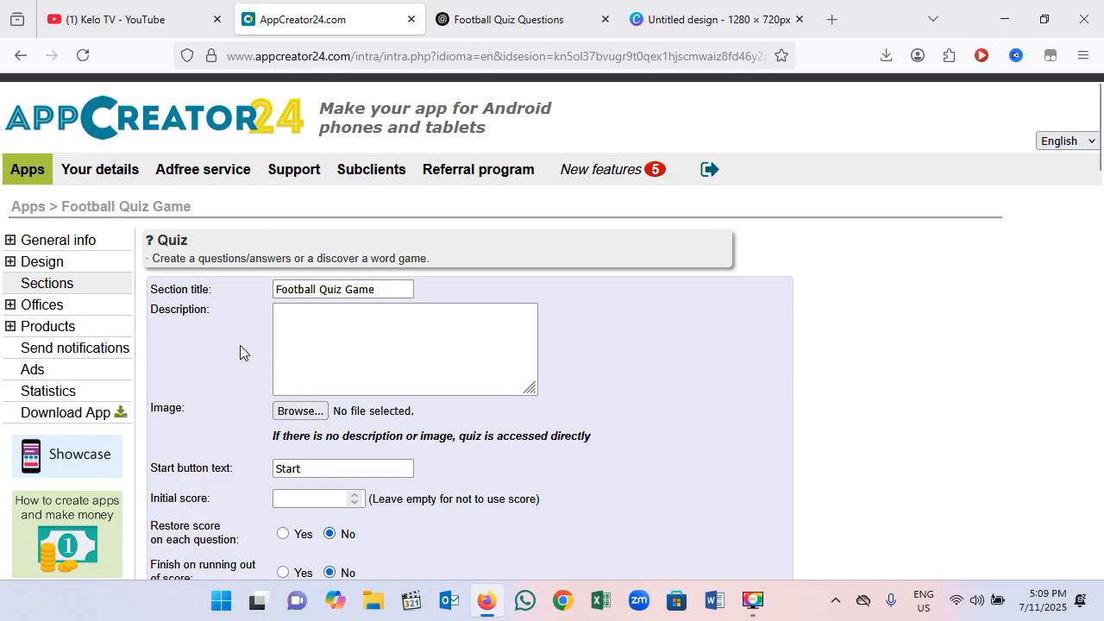
pyautogui.scroll(-1, 240, 345)
pyautogui.scroll(-2, 242, 344)
pyautogui.scroll(-5, 242, 344)
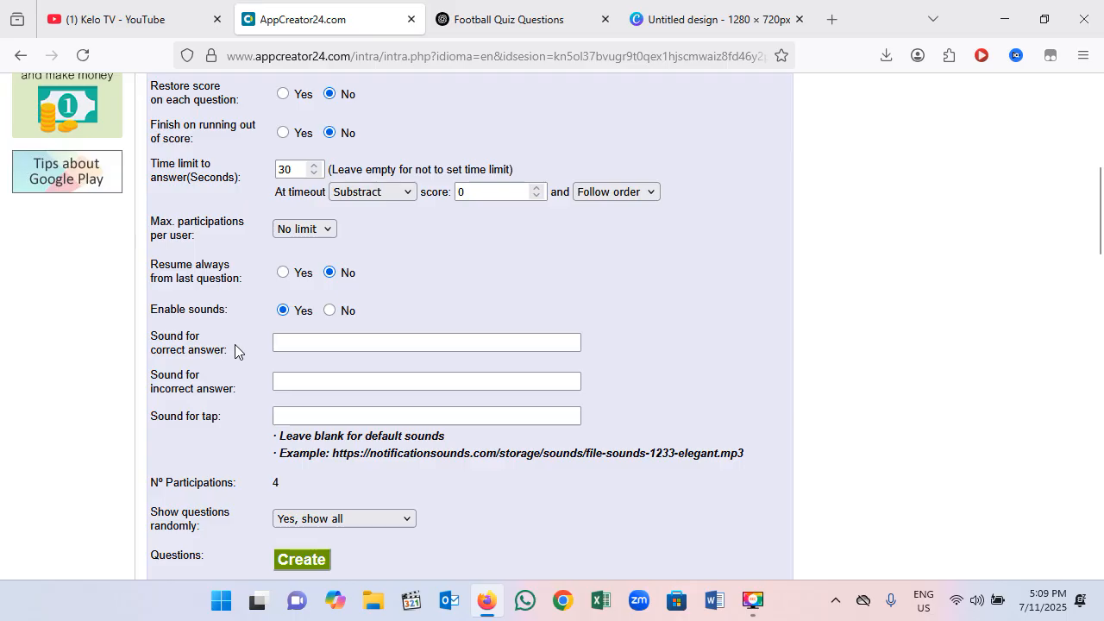
pyautogui.scroll(-3, 234, 344)
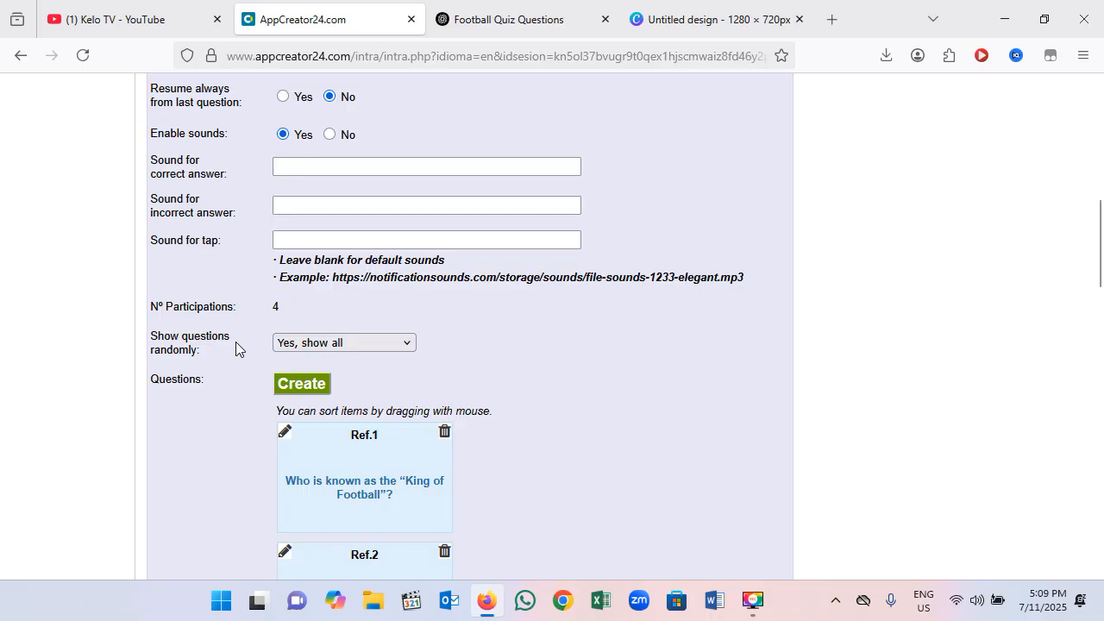
pyautogui.scroll(3, 235, 341)
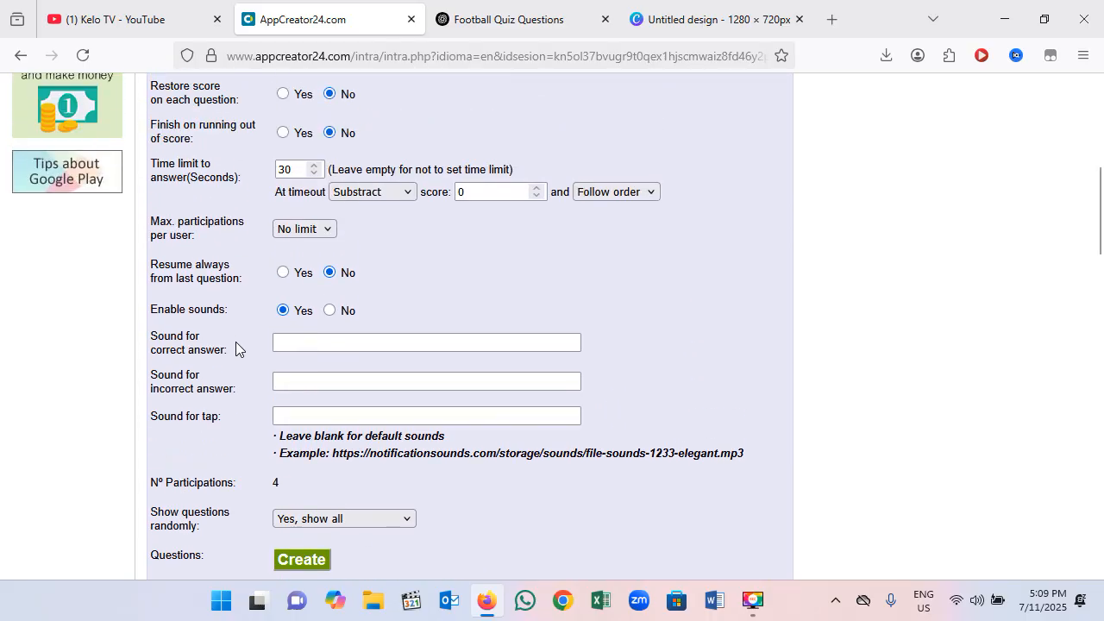
pyautogui.scroll(-15, 239, 340)
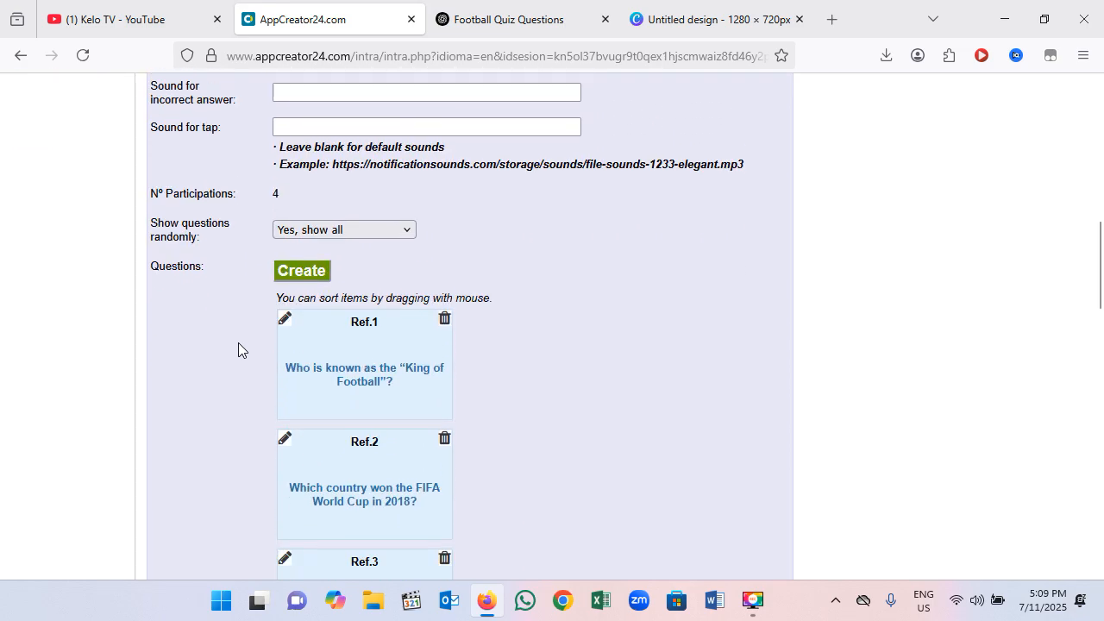
pyautogui.scroll(-1, 237, 342)
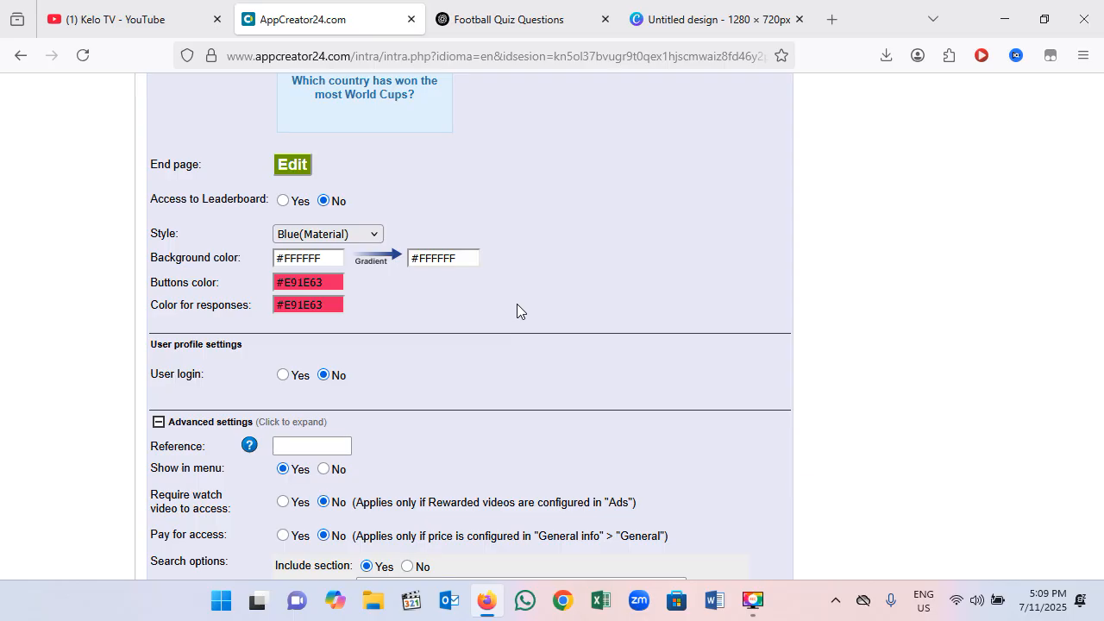
pyautogui.scroll(-1, 517, 303)
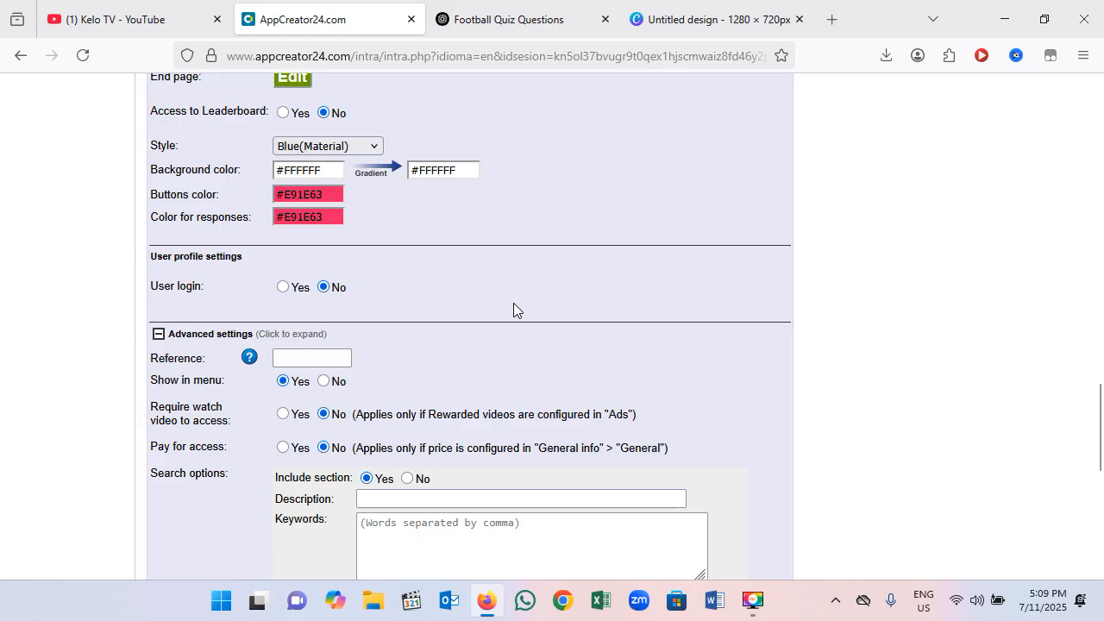
pyautogui.scroll(-1, 486, 315)
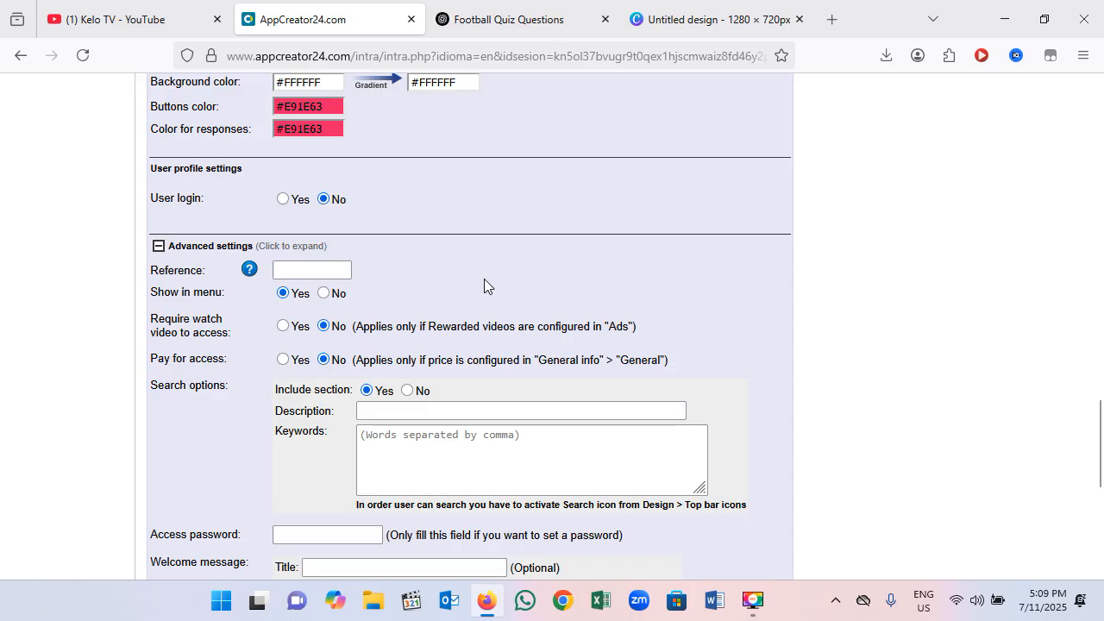
# Step: In the quiz section's advanced settings, set both "Require watch video to access" and "Pay for access" to Yes
pyautogui.click(159, 248)
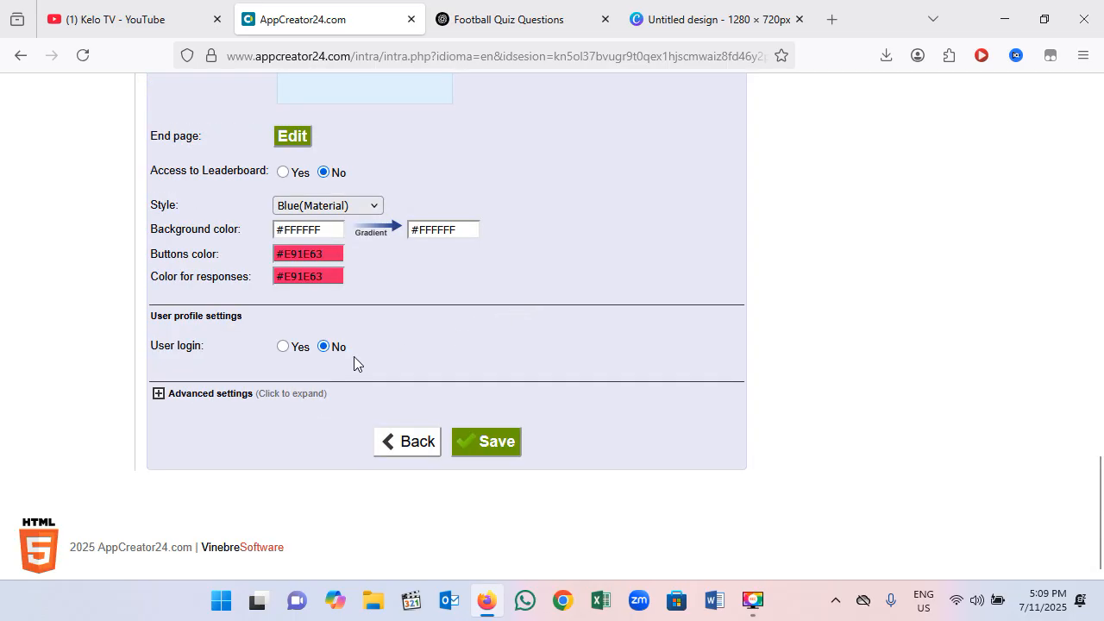
pyautogui.click(159, 395)
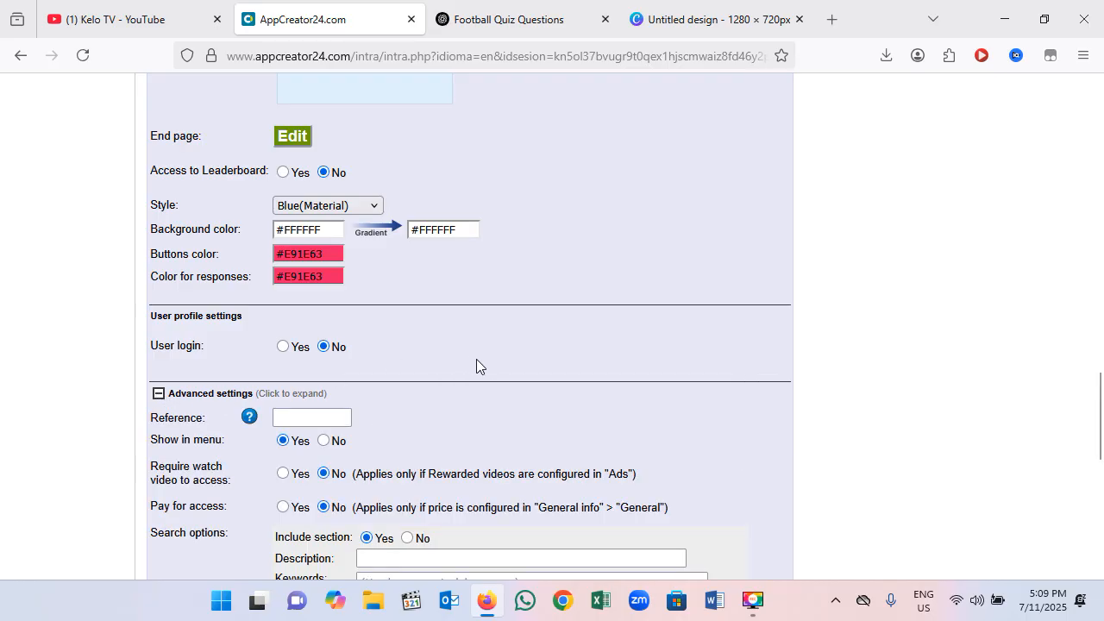
pyautogui.scroll(-2, 473, 357)
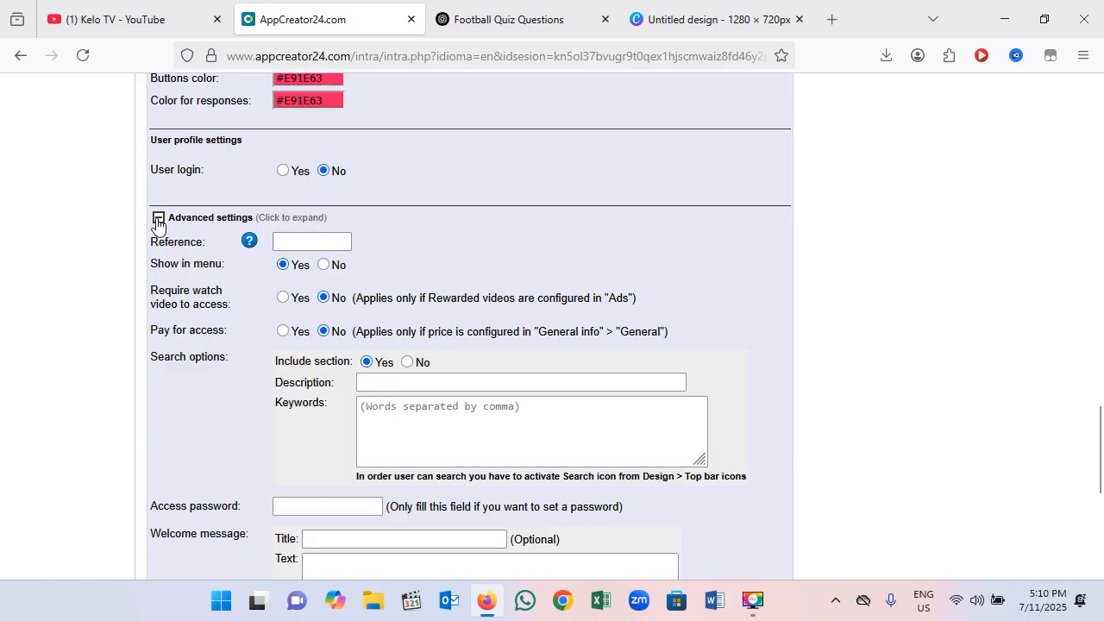
pyautogui.scroll(-2, 190, 289)
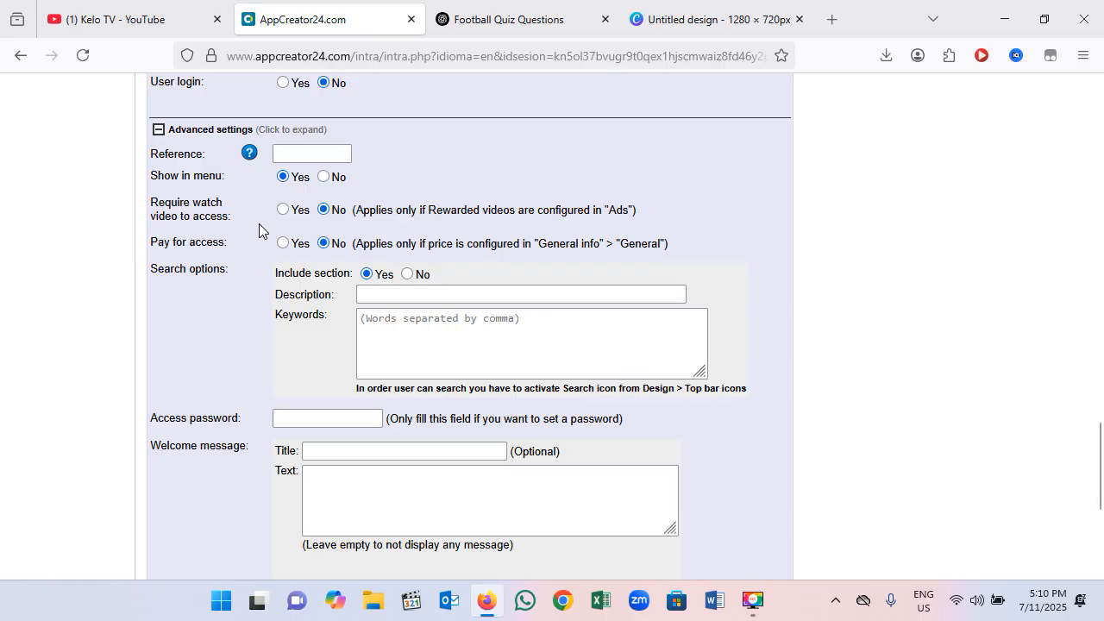
pyautogui.click(283, 210)
pyautogui.click(282, 244)
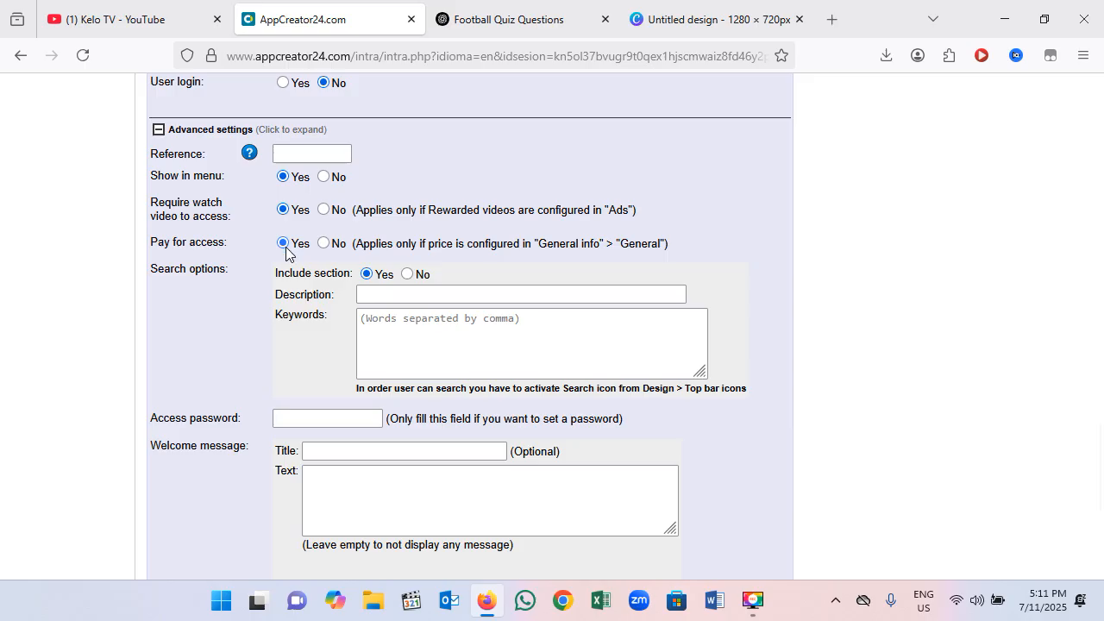
# Step: Examine the search description and keywords, access password, welcome message and menu icon options in the advanced settings
pyautogui.click(375, 298)
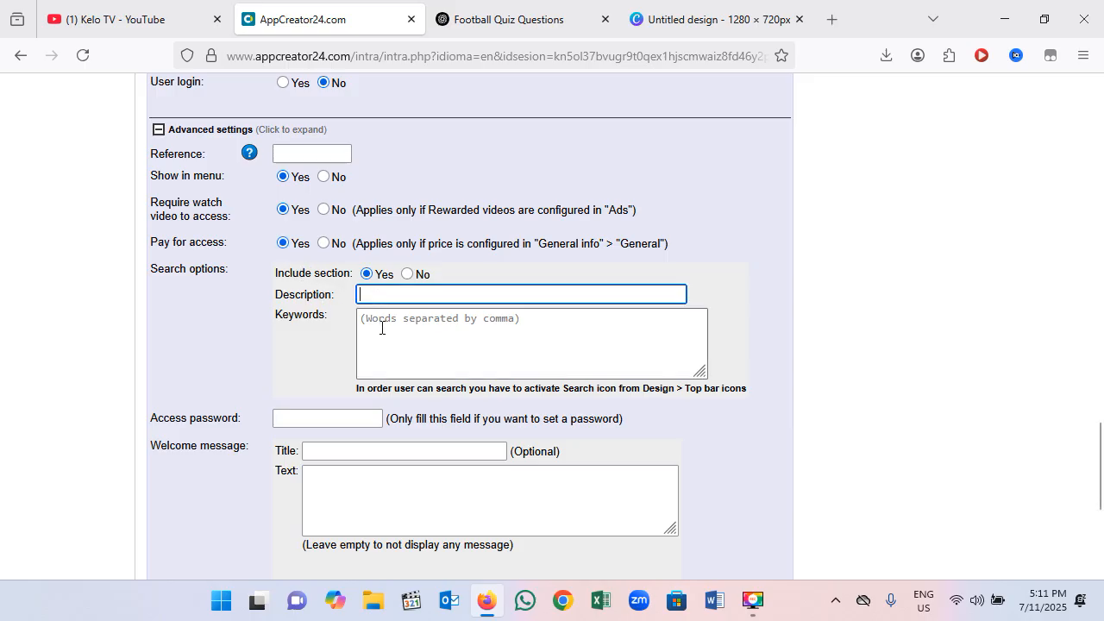
pyautogui.click(381, 328)
pyautogui.scroll(-3, 381, 328)
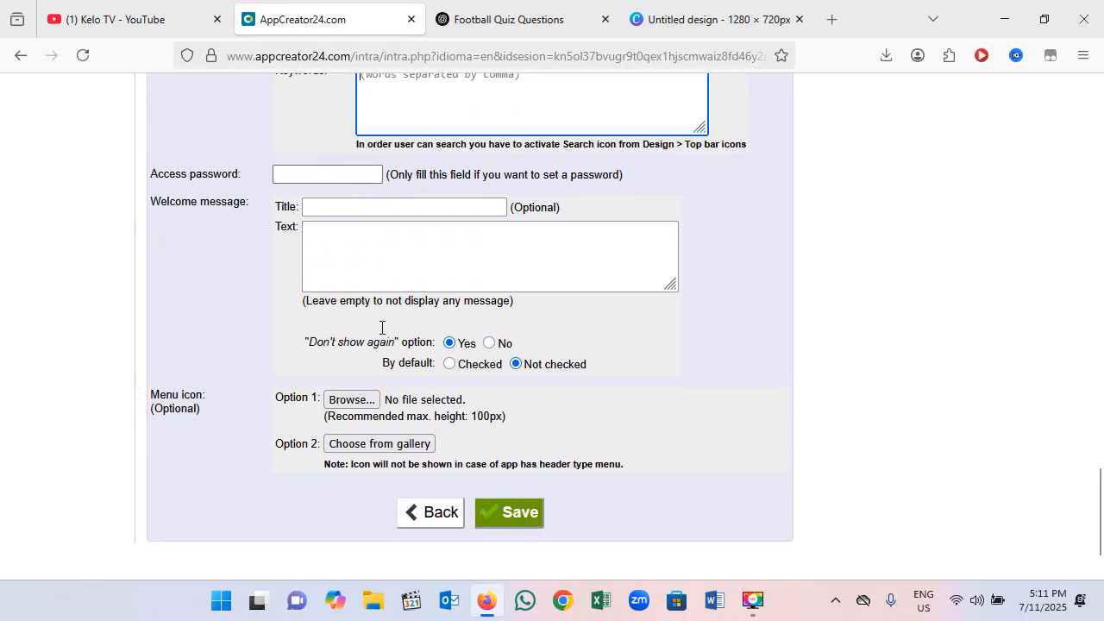
pyautogui.scroll(5, 508, 349)
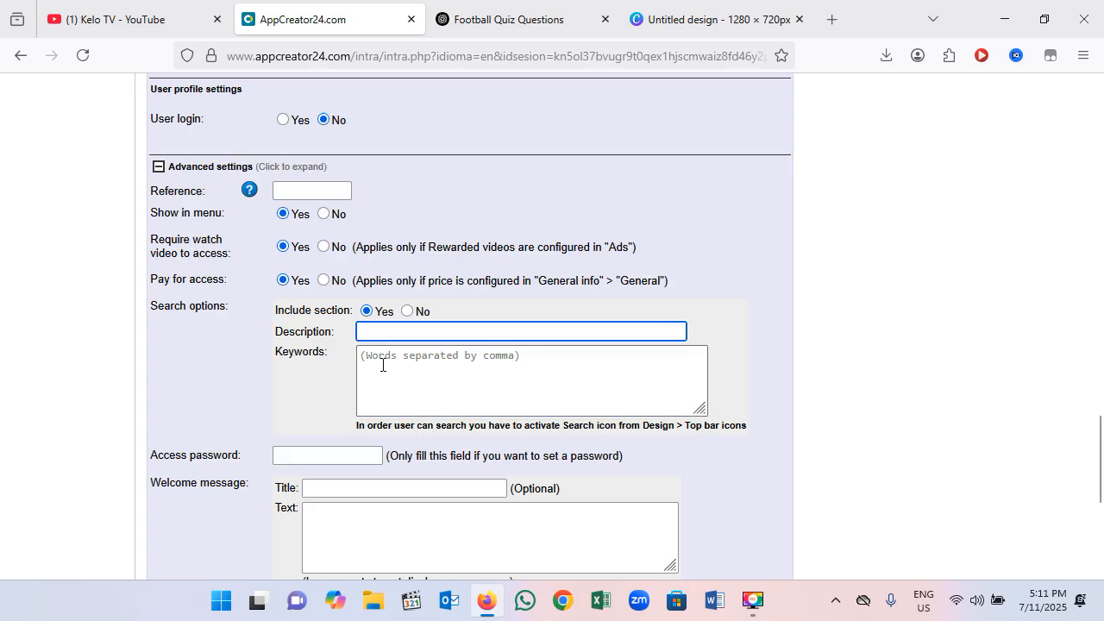
pyautogui.click(382, 363)
pyautogui.scroll(-8, 382, 363)
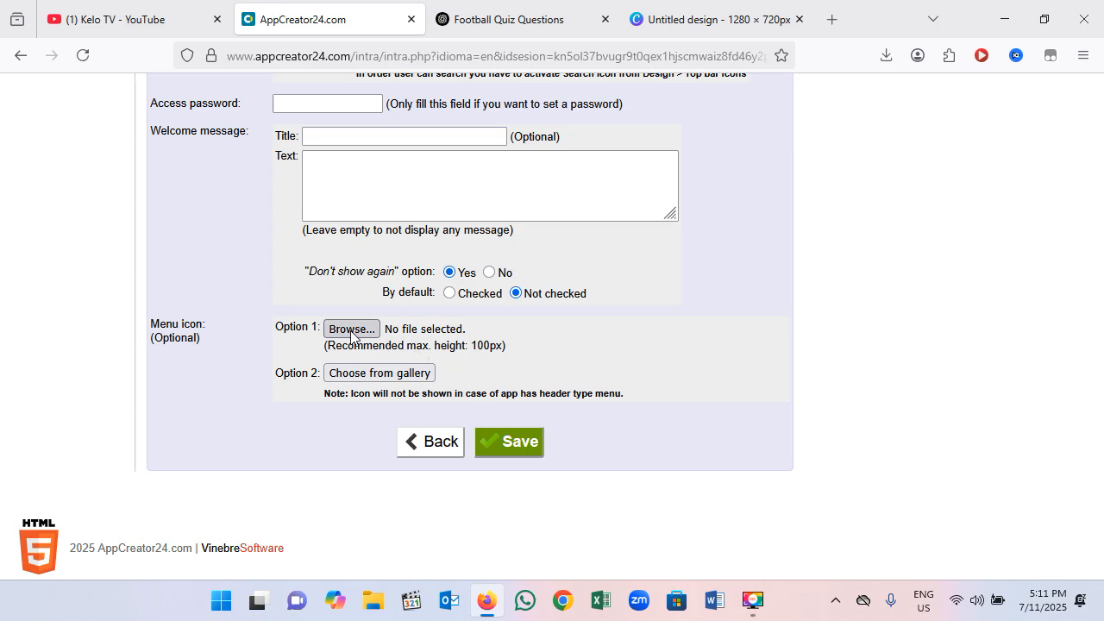
# Step: Review the quiz section's settings from the advanced options back up through style, questions, sounds, time limit and initial score
pyautogui.scroll(1, 350, 332)
pyautogui.scroll(3, 354, 340)
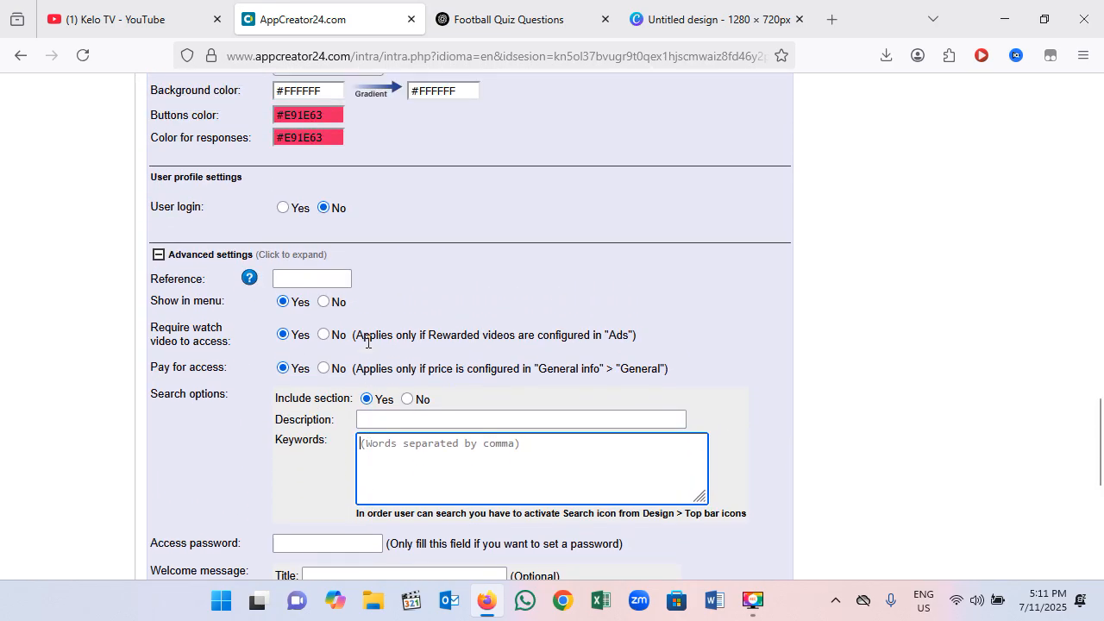
pyautogui.scroll(2, 367, 341)
pyautogui.scroll(1, 387, 357)
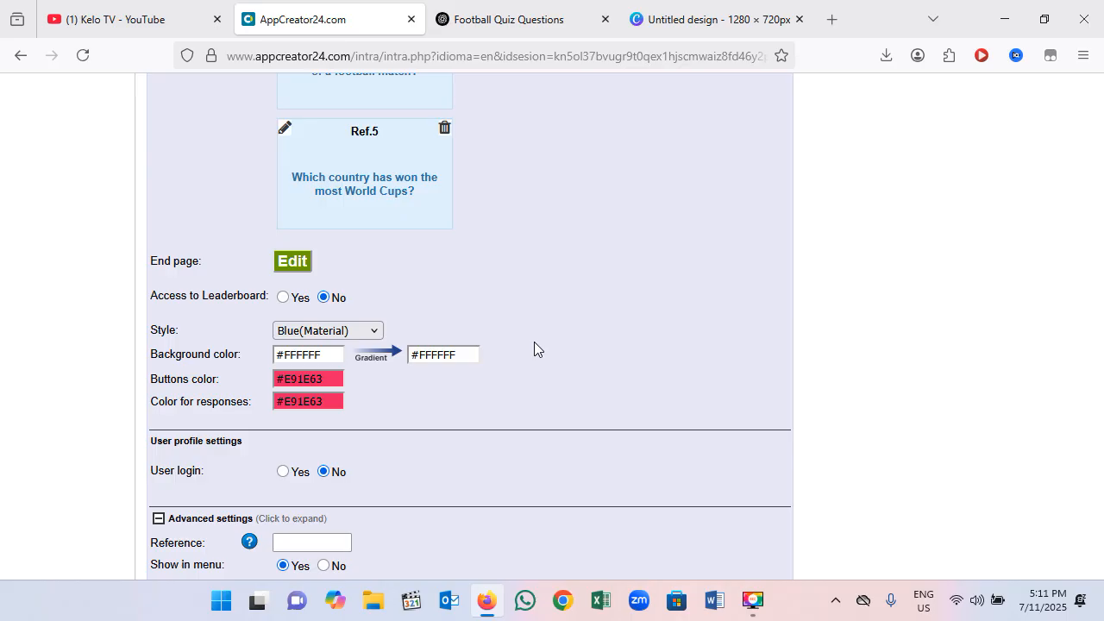
pyautogui.scroll(6, 534, 341)
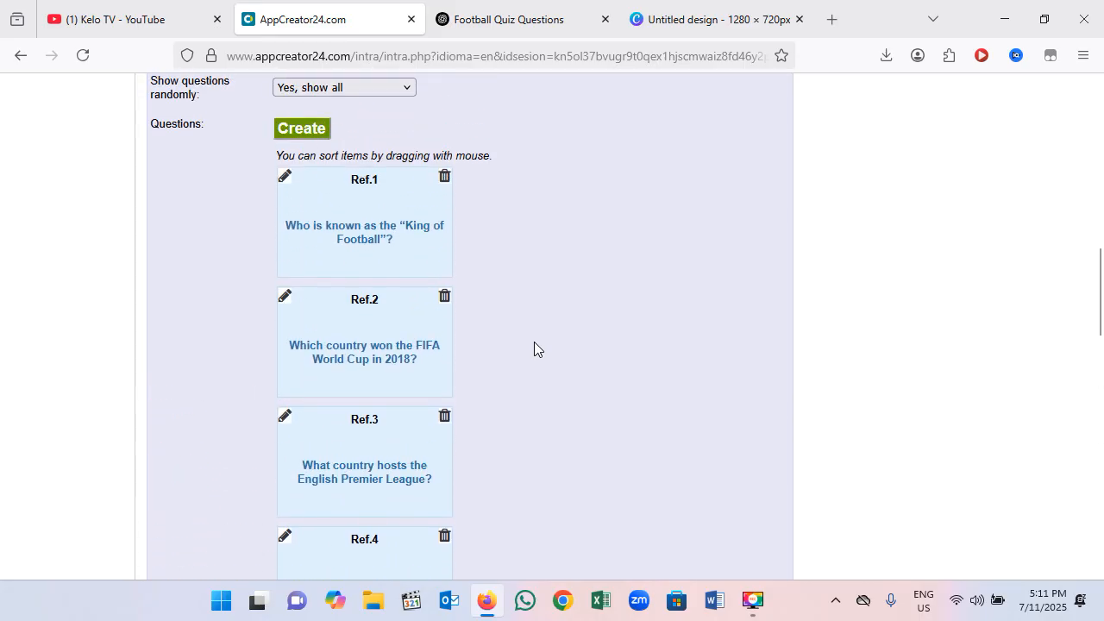
pyautogui.scroll(4, 534, 342)
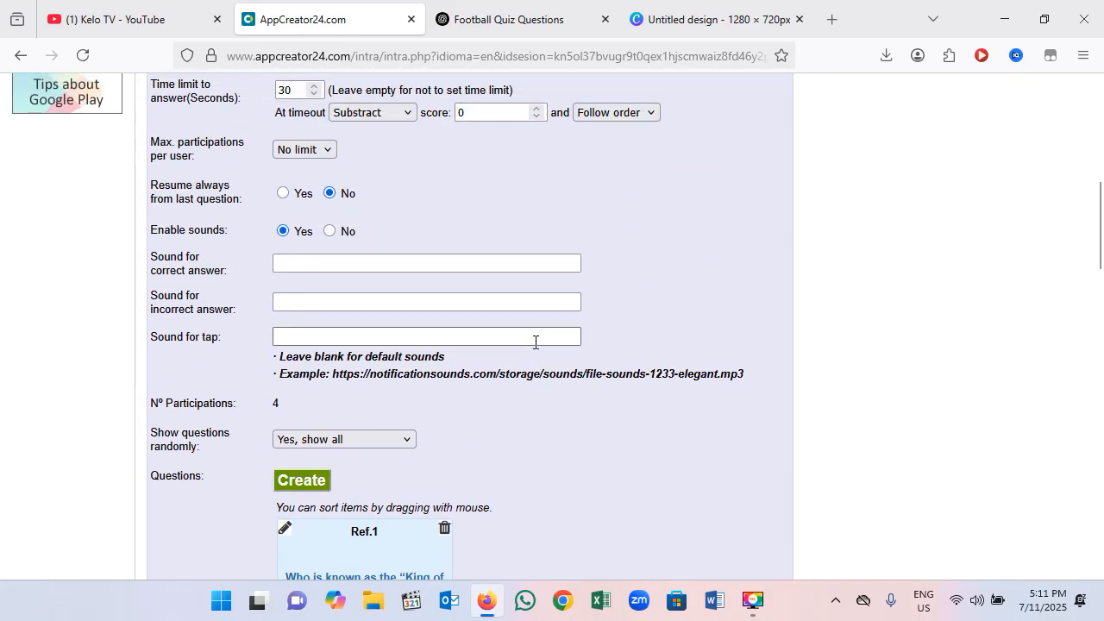
pyautogui.scroll(3, 615, 328)
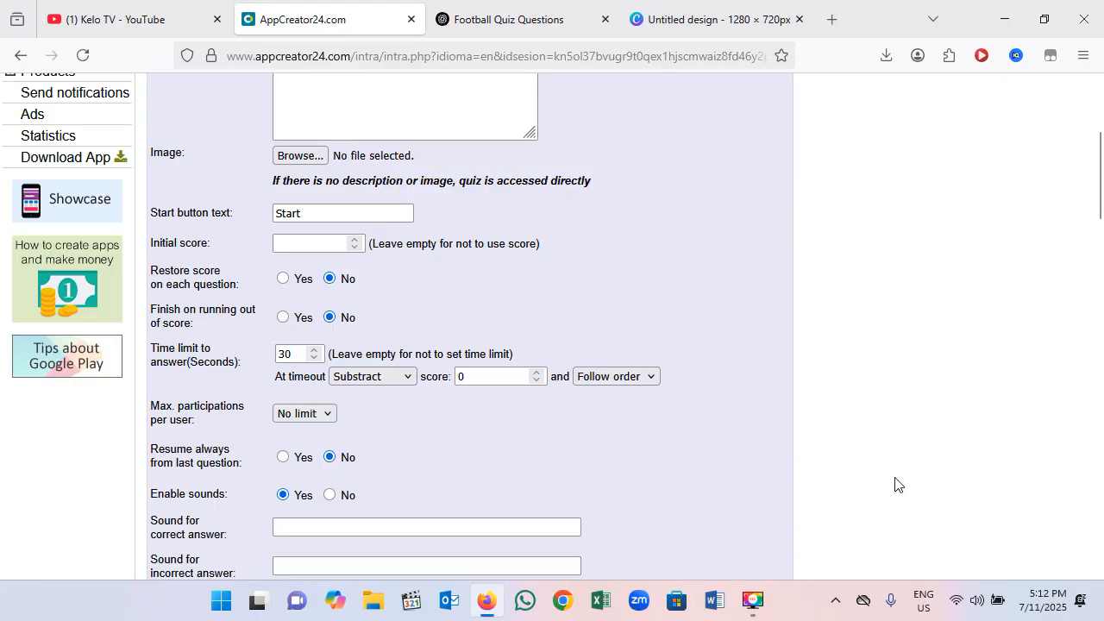
# Step: Switch to YouTube and look over the Kelo TV channel's home page
pyautogui.hotkey('ctrl', 'shift', 'Tab')
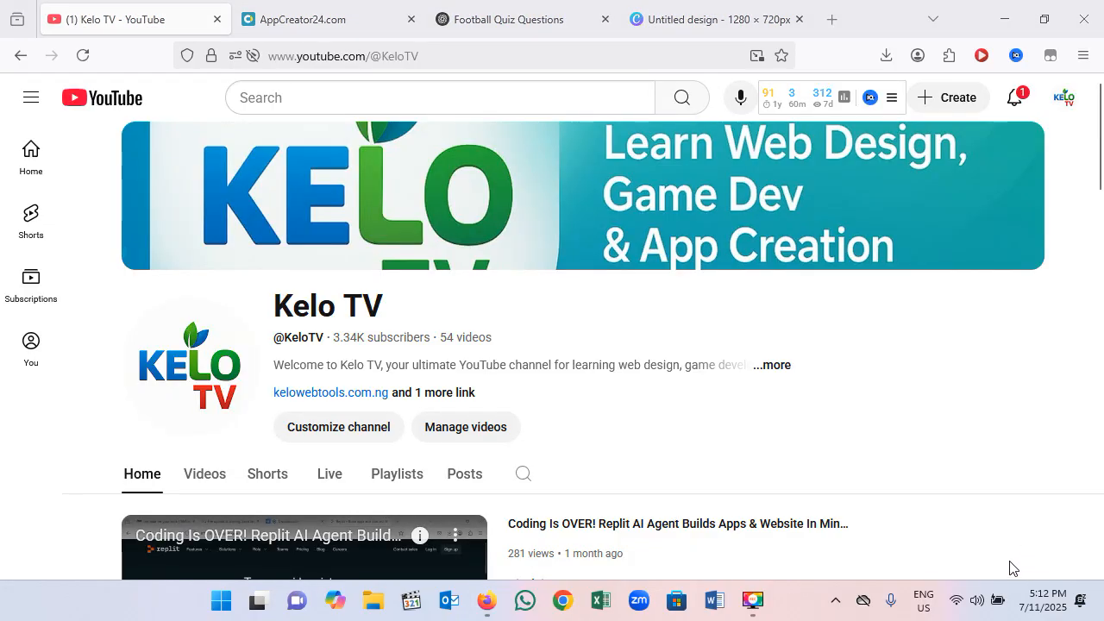
pyautogui.scroll(-3, 763, 409)
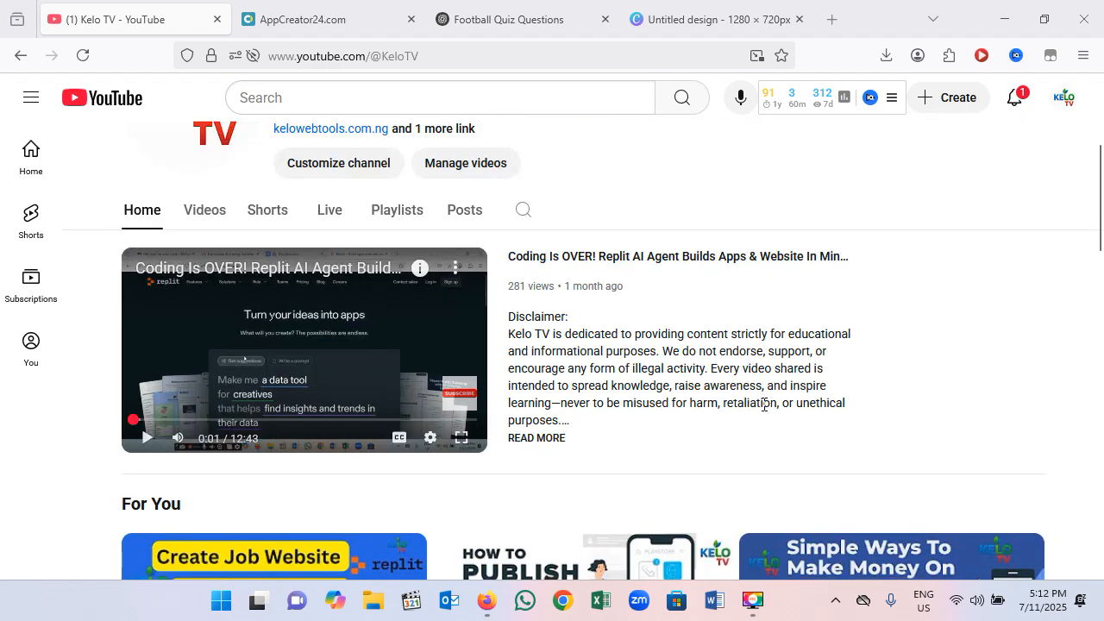
pyautogui.scroll(3, 763, 409)
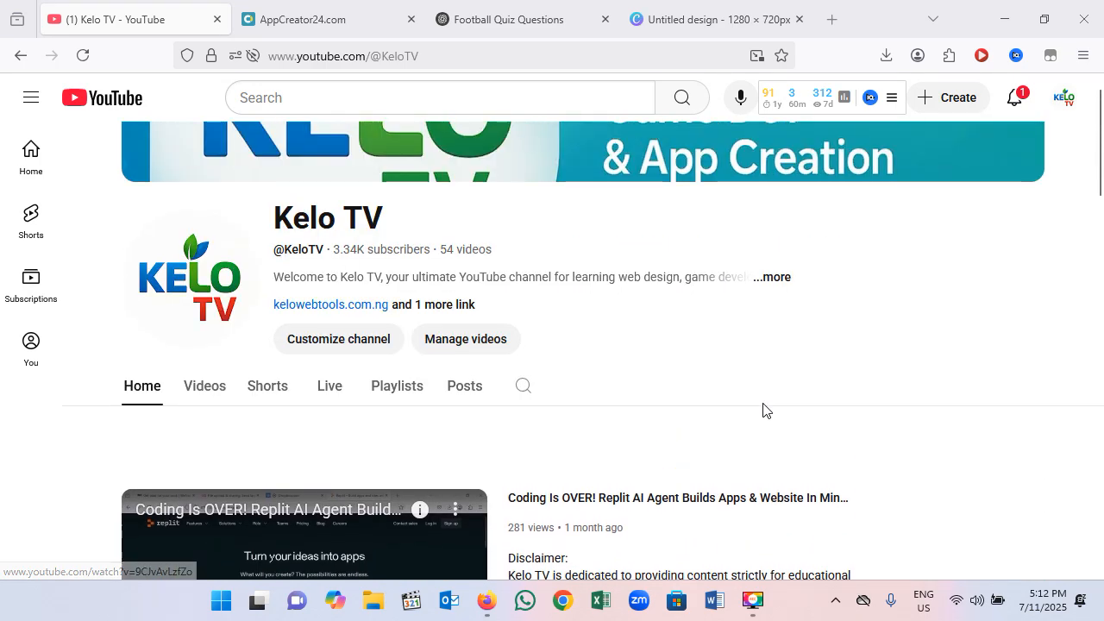